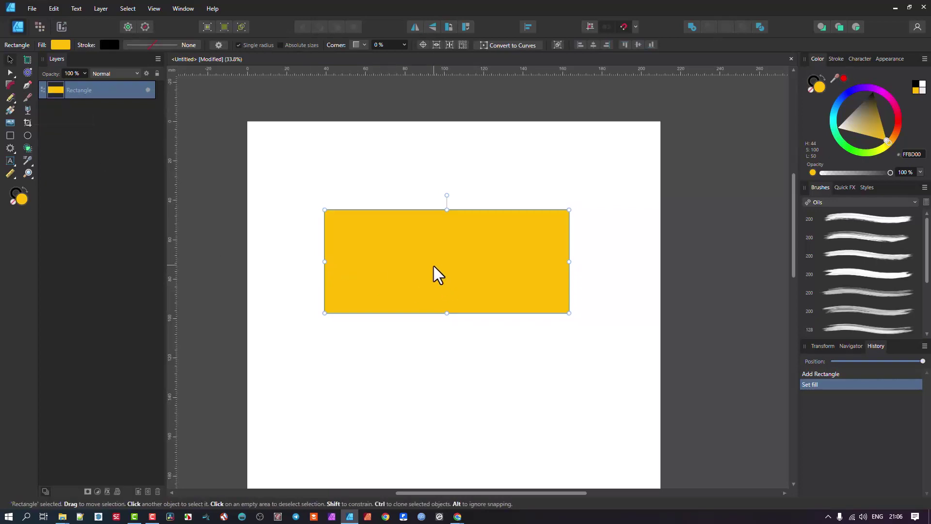
Step: Pick the Node Tool from the node-tools flyout, then switch to the Corner Tool
left_click(14, 72)
left_click(50, 74)
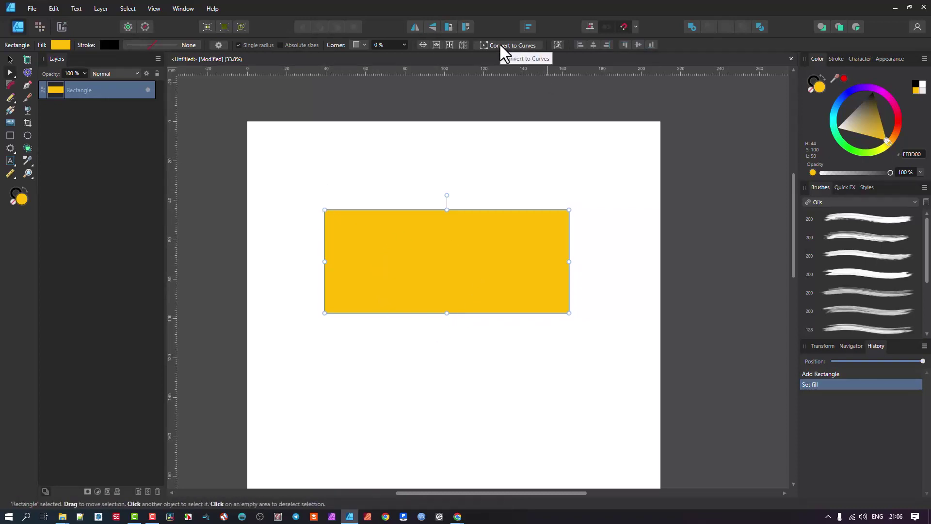
left_click(10, 84)
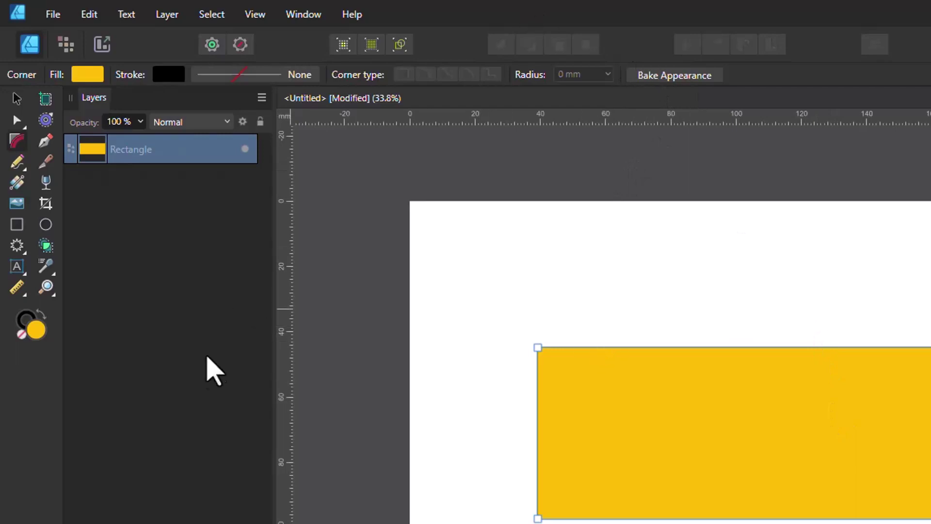
Step: Switch to the Corner Tool and marquee-select the rectangle's top-left node
left_click_drag(15, 125, 86, 124)
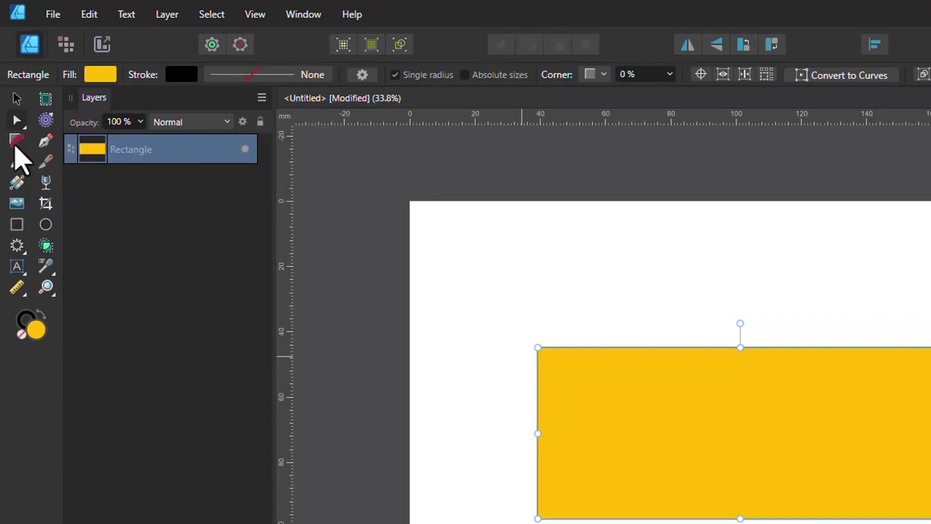
left_click(18, 140)
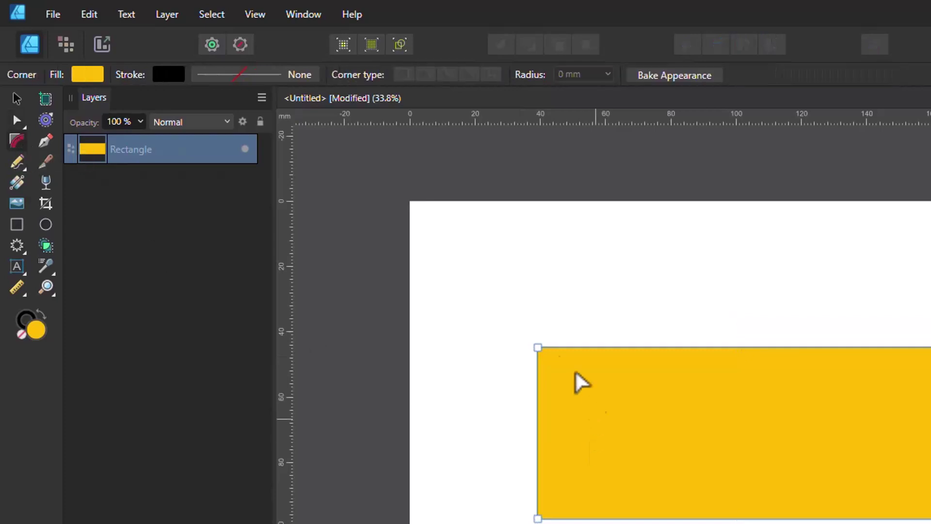
left_click_drag(509, 315, 566, 392)
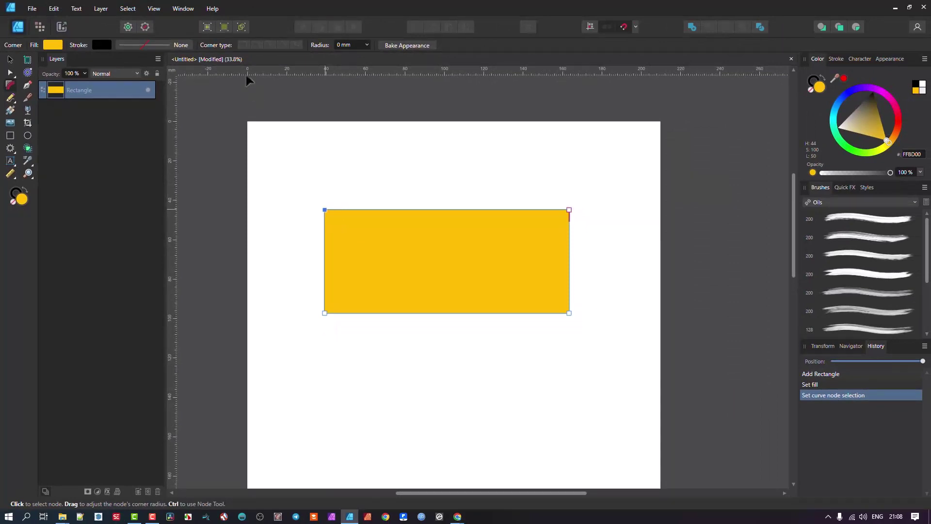
Step: Undo the earlier change, round the top-left corner to about 12.1 mm, then select the top-right node
key("a")
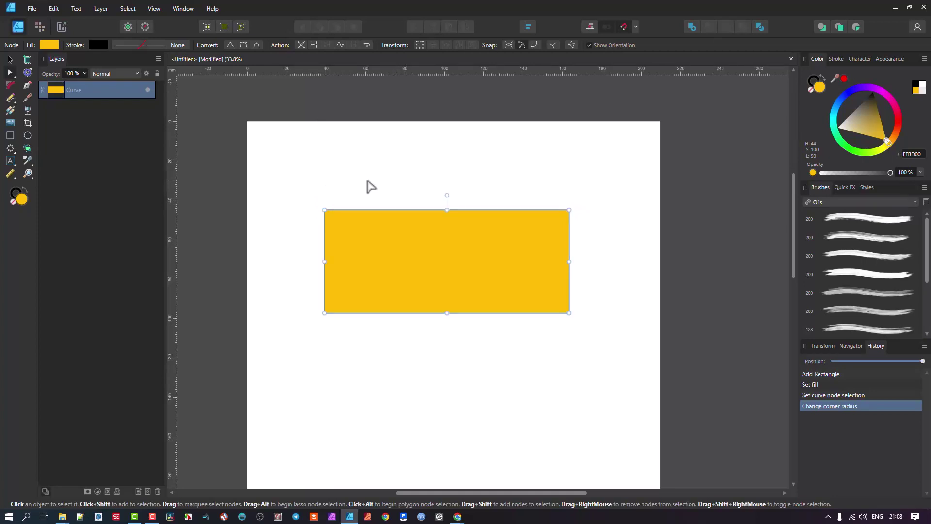
key("ctrl+z")
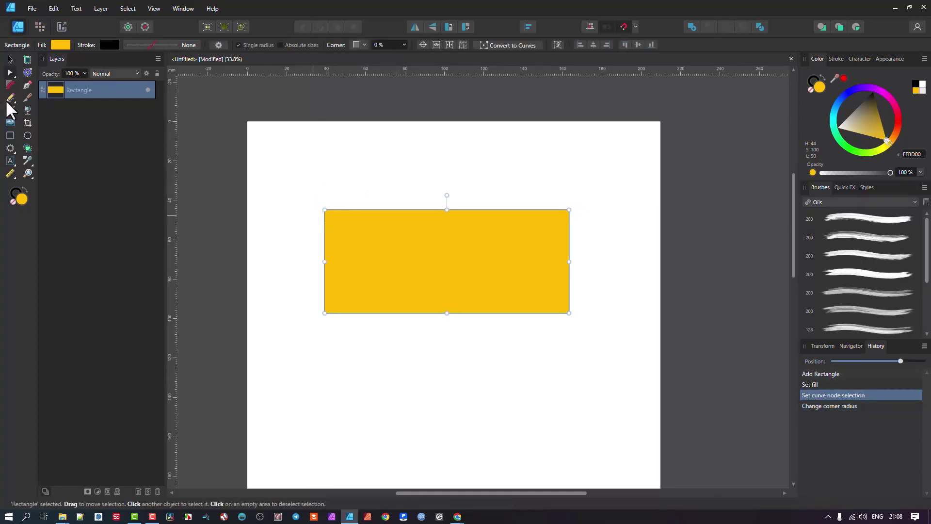
left_click(10, 85)
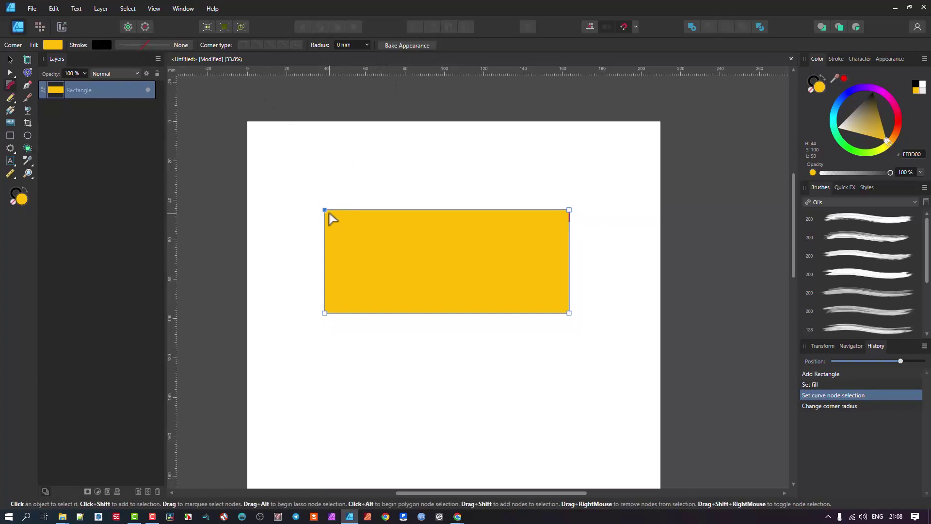
left_click_drag(325, 210, 351, 228)
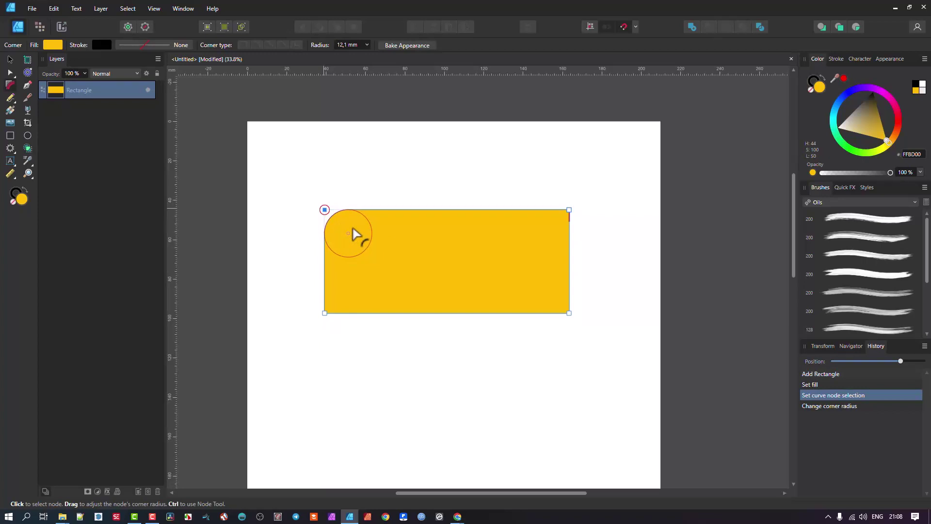
left_click_drag(352, 228, 353, 229)
key("a")
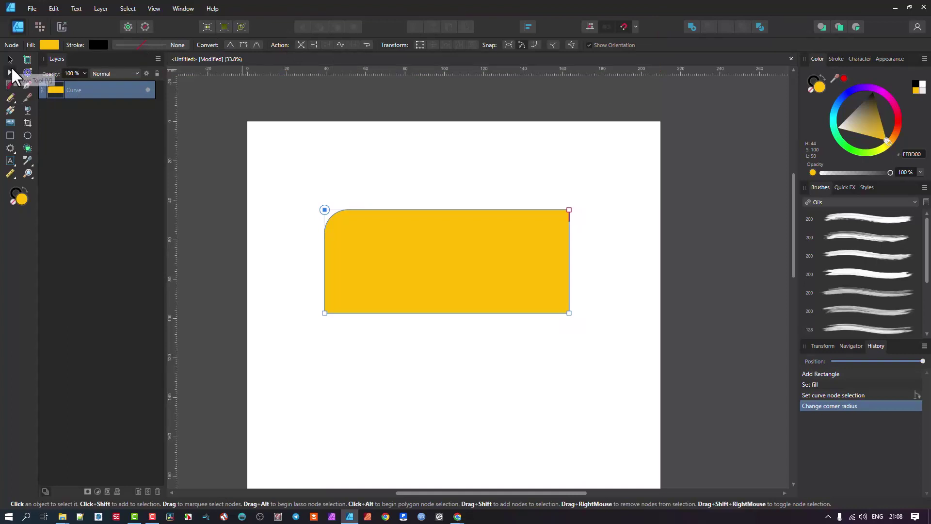
left_click(570, 210)
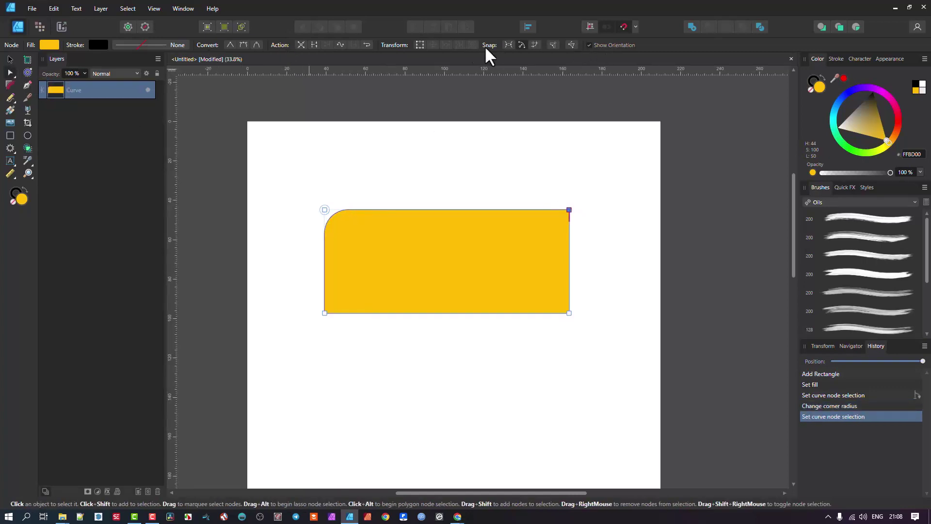
Step: Try moving the top-right node, undo the move, and return to the Corner Tool
mouse_move(569, 210)
left_mouse_down()
mouse_move(480, 272)
mouse_move(577, 218)
left_mouse_up()
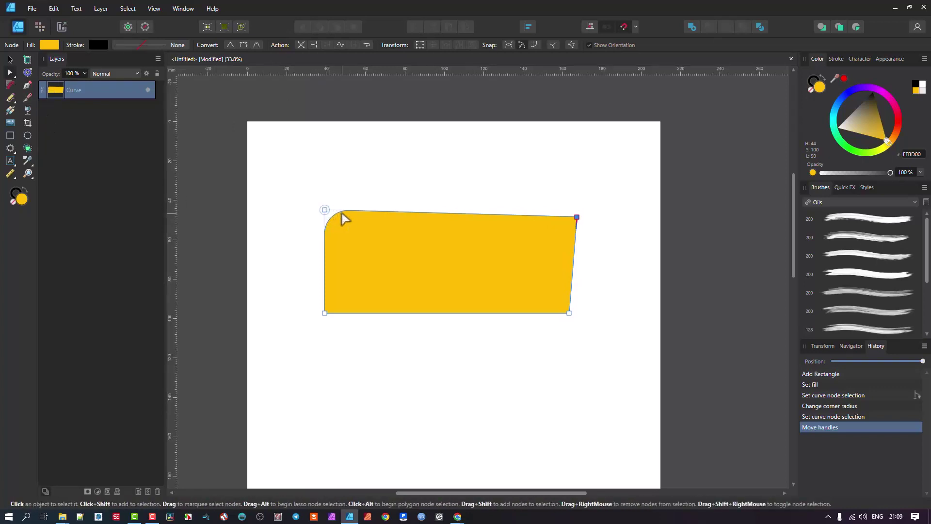
key("ctrl+z")
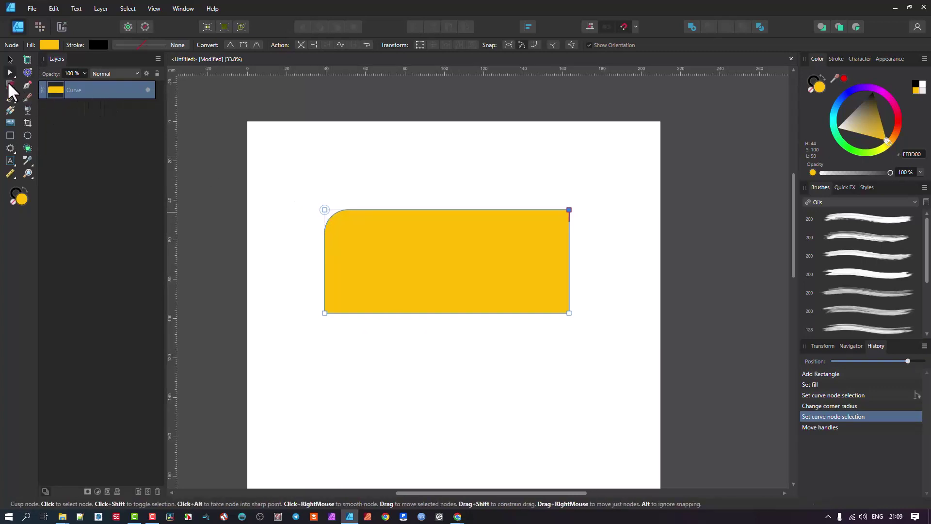
key("c")
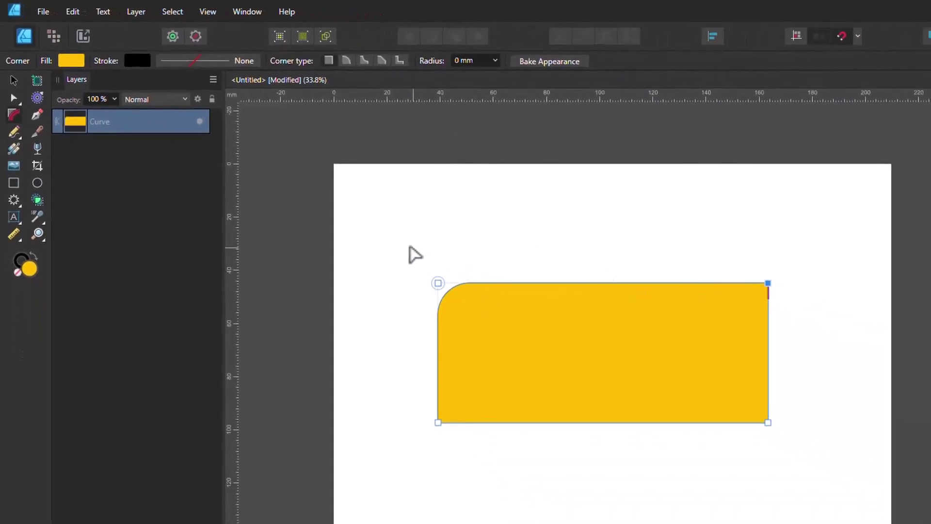
Step: Select the top-left node and, after trying other corner types, settle on Concave
left_click_drag(402, 242, 503, 335)
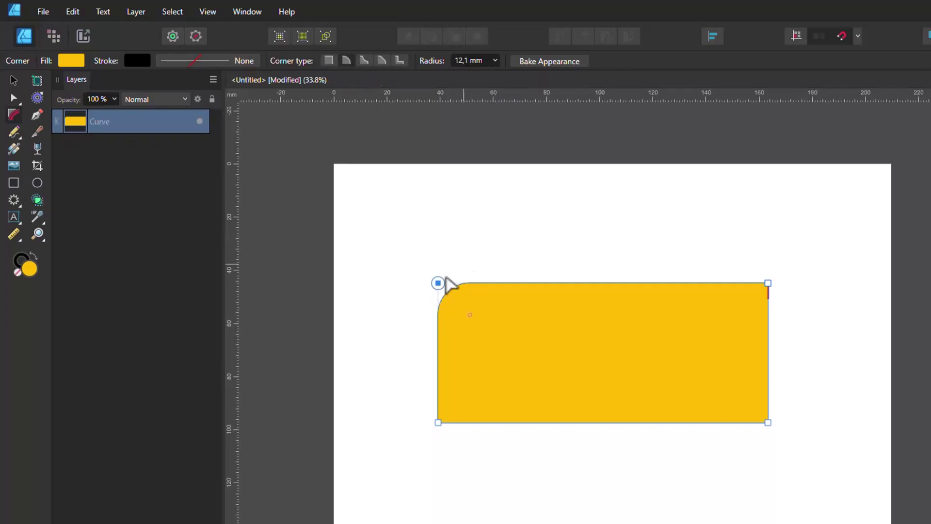
left_click(363, 60)
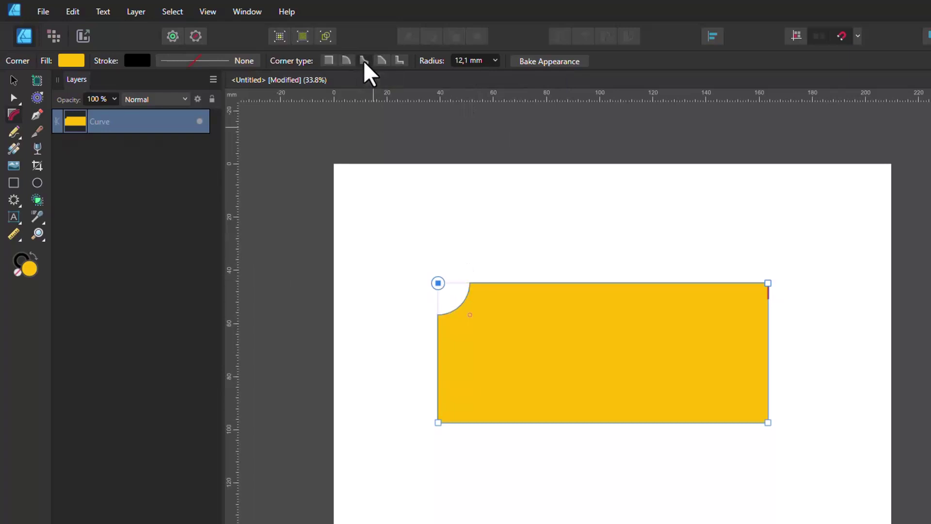
left_click(382, 60)
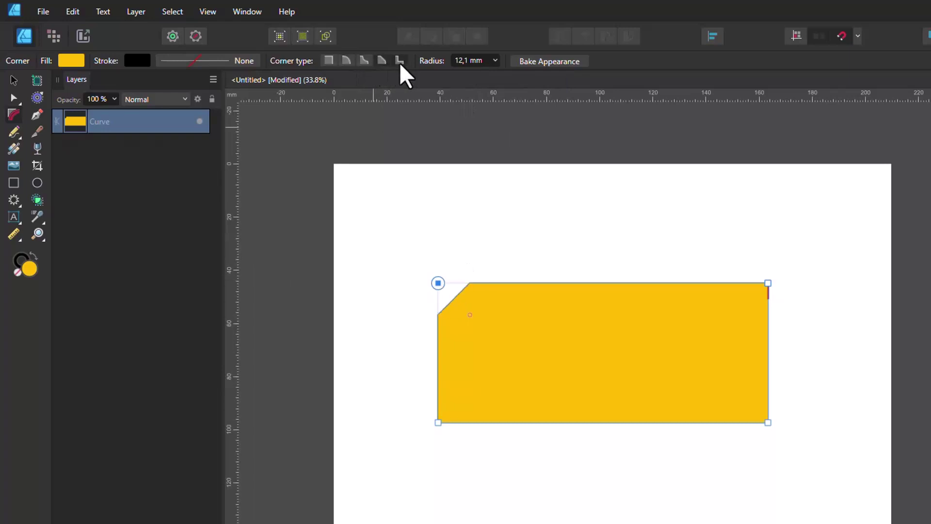
left_click(400, 60)
left_click(363, 60)
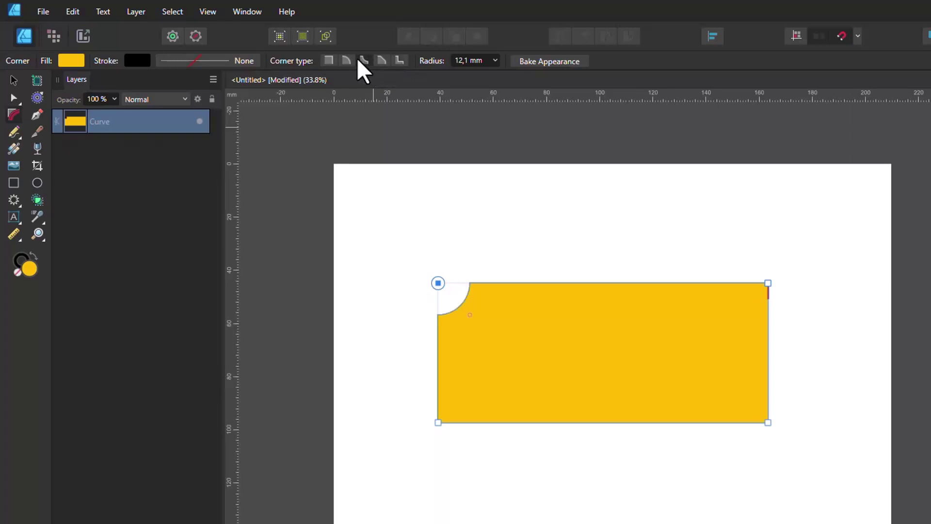
left_click(345, 59)
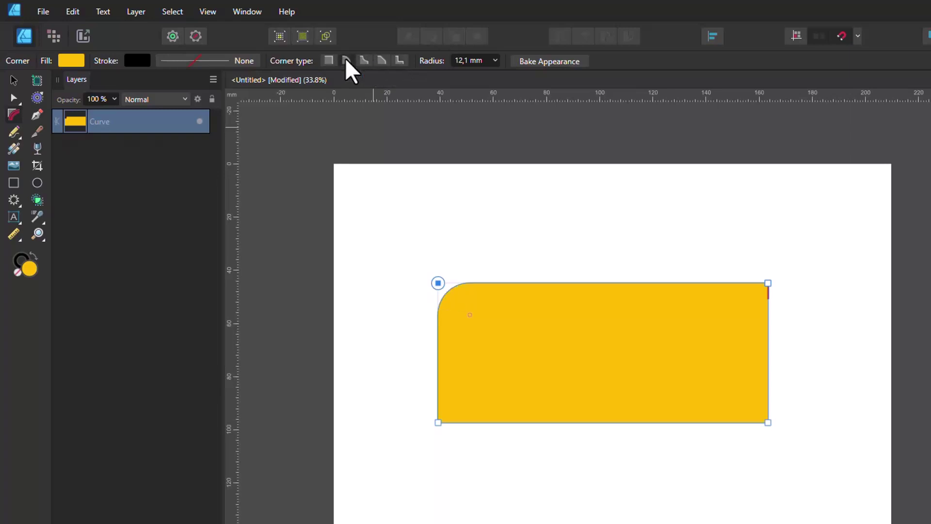
left_click(361, 61)
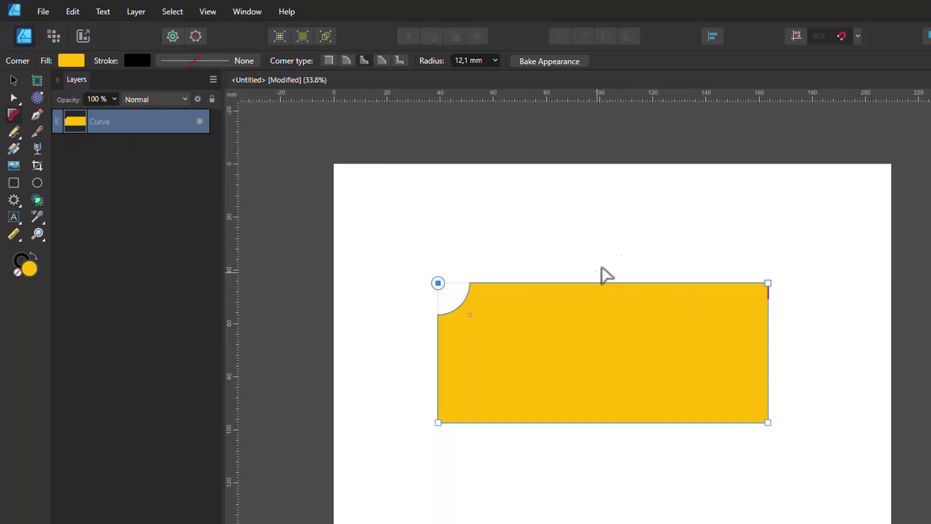
Step: Select both top corner nodes and enlarge their radius to about 18.7 mm
left_click_drag(372, 223, 814, 318)
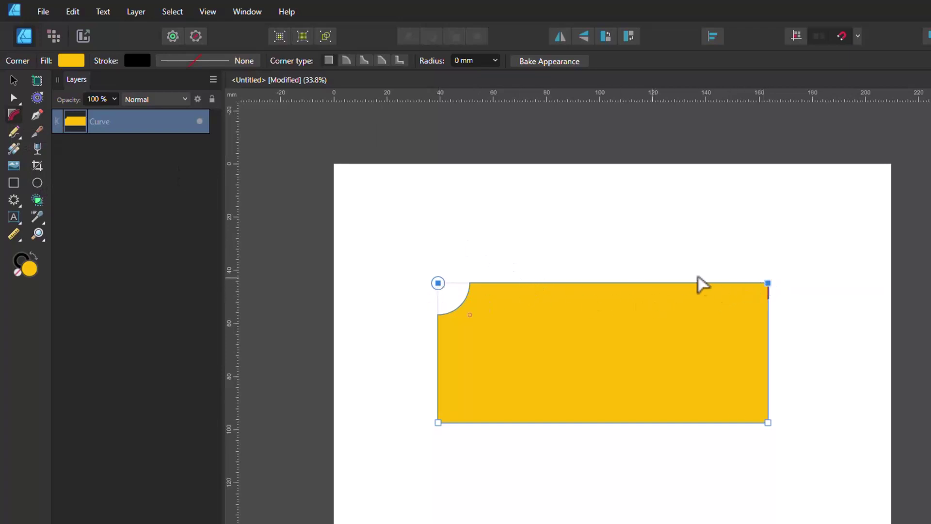
left_click(768, 284)
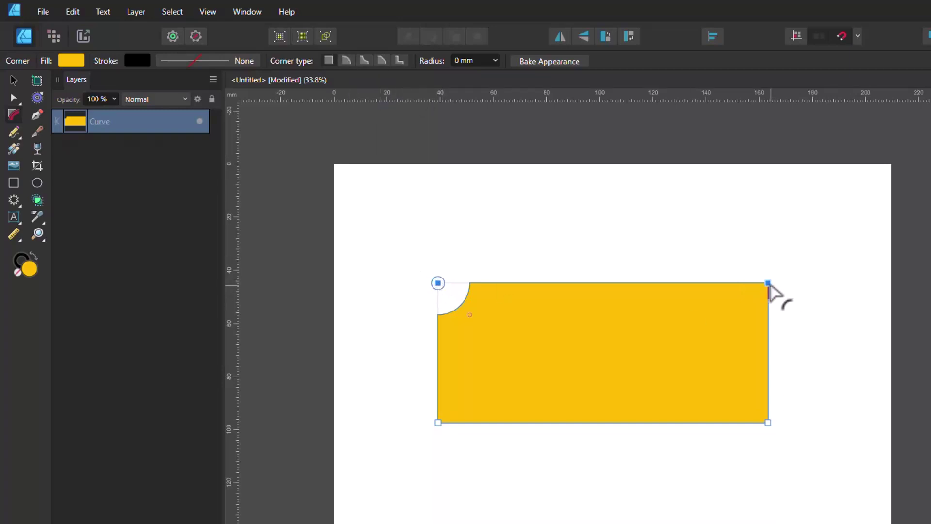
left_click_drag(765, 302, 717, 338)
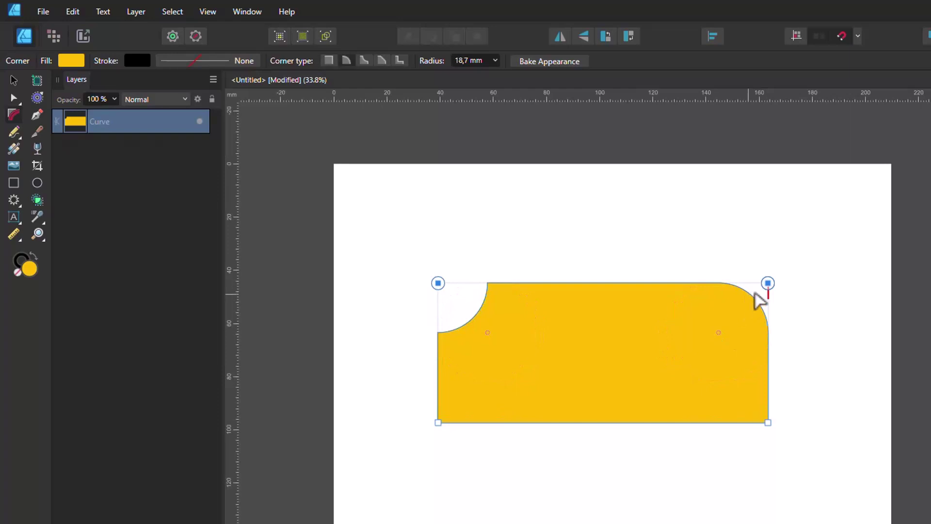
Step: Give the top-right corner alone the Chamfer corner type, a straight 18.7 mm bevel
mouse_move(772, 289)
left_mouse_down()
mouse_move(798, 312)
mouse_move(773, 291)
left_mouse_up()
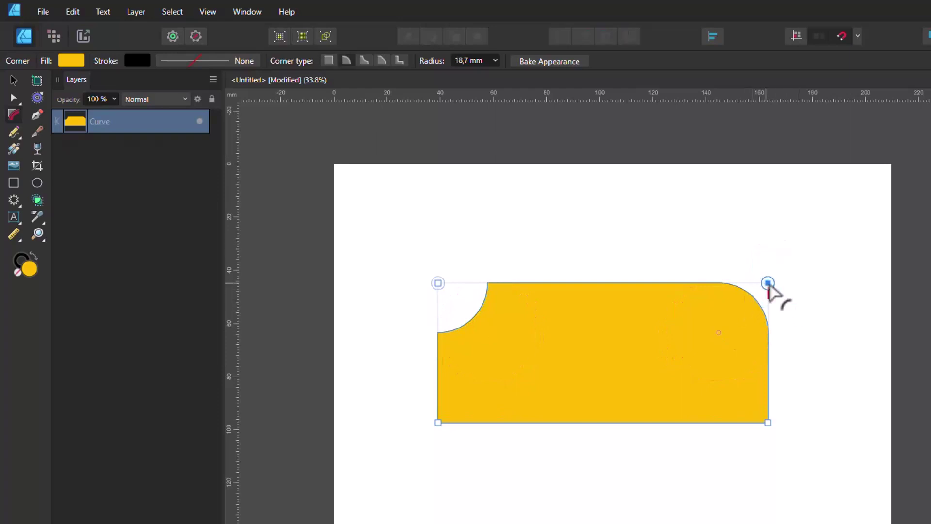
left_click(381, 60)
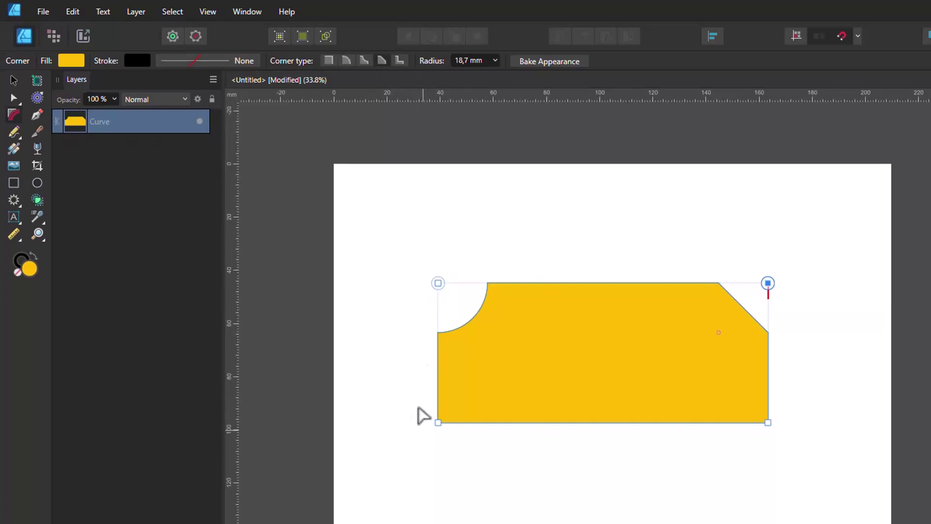
left_click_drag(400, 225, 388, 371)
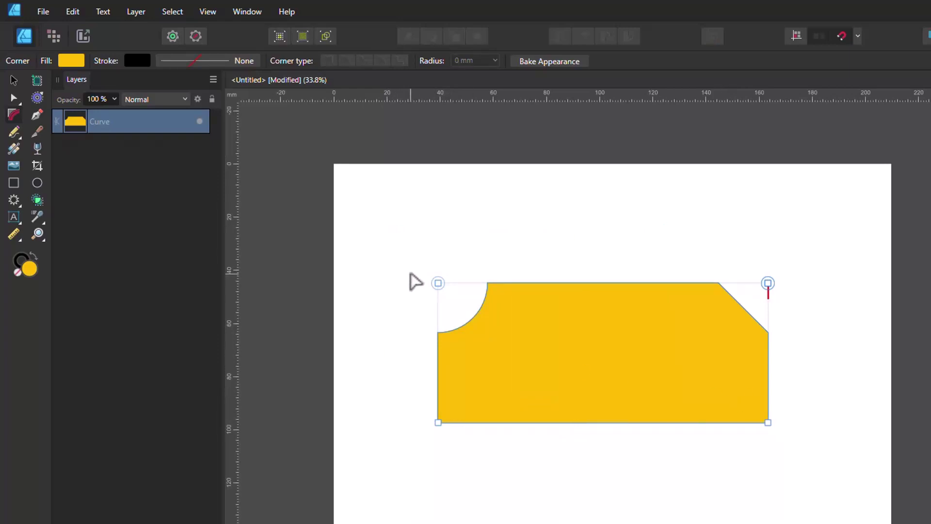
Step: Select the left-side corners plus the bottom-left corner and increase their rounding
key("alt")
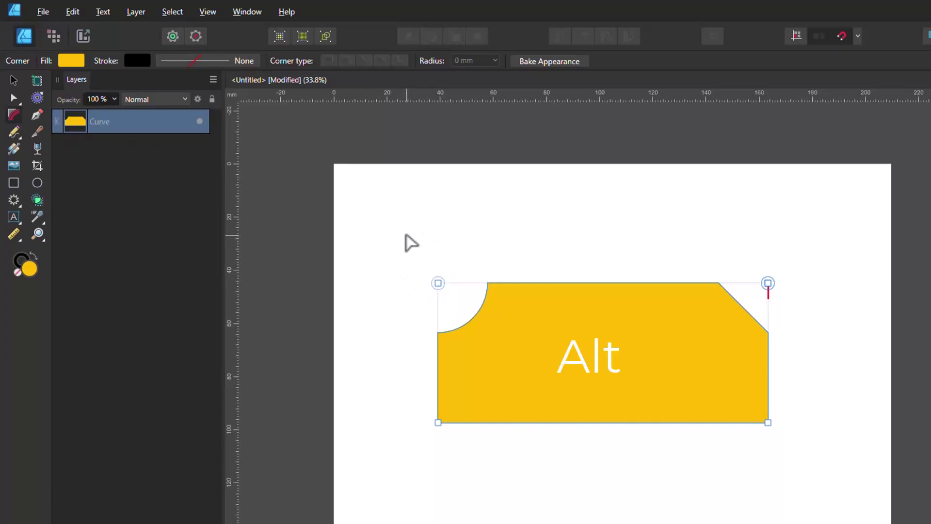
mouse_move(406, 235)
left_mouse_down()
mouse_move(374, 303)
mouse_move(383, 377)
mouse_move(394, 429)
mouse_move(443, 453)
mouse_move(520, 398)
mouse_move(604, 358)
mouse_move(752, 373)
mouse_move(827, 326)
mouse_move(824, 250)
mouse_move(762, 211)
mouse_move(737, 210)
left_mouse_up()
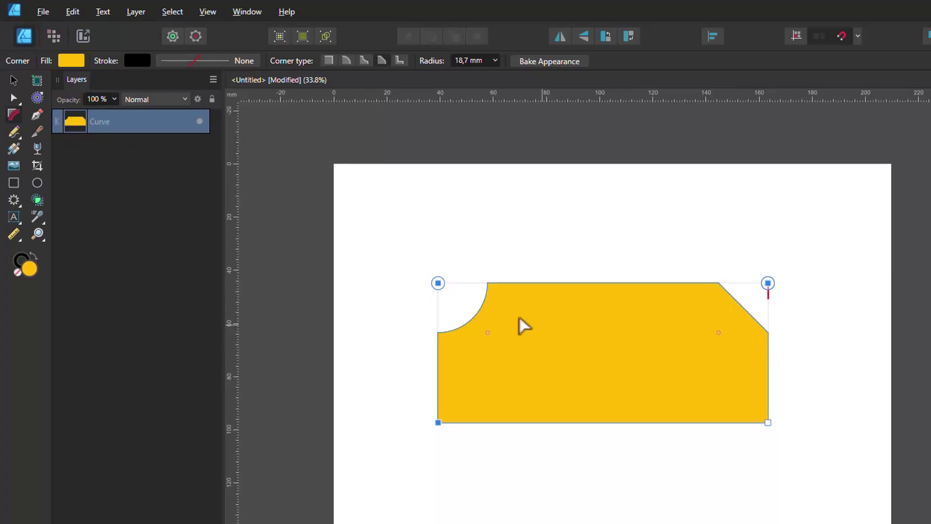
left_click(438, 422, "shift")
left_click_drag(769, 291, 709, 332)
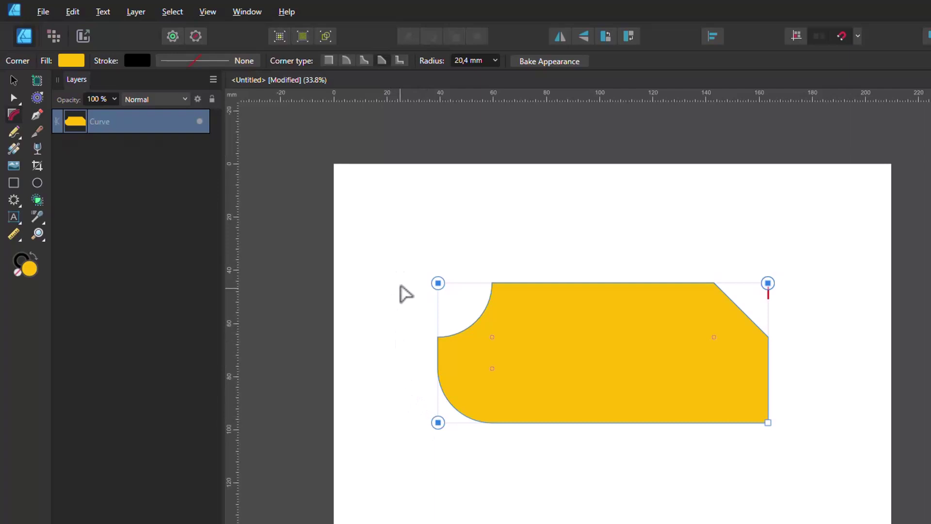
Step: Set both top corners to the Rounded type and reduce their radius
left_click_drag(401, 234, 503, 353)
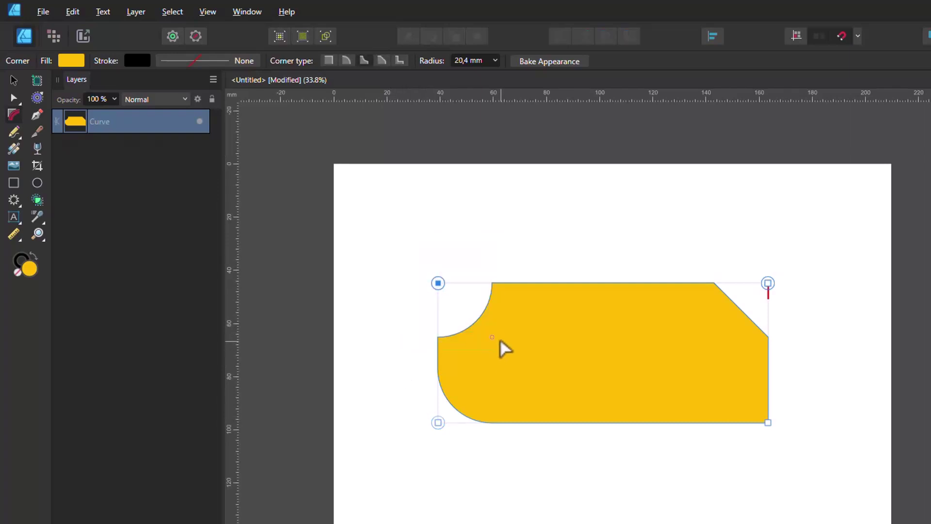
left_click_drag(372, 248, 832, 322)
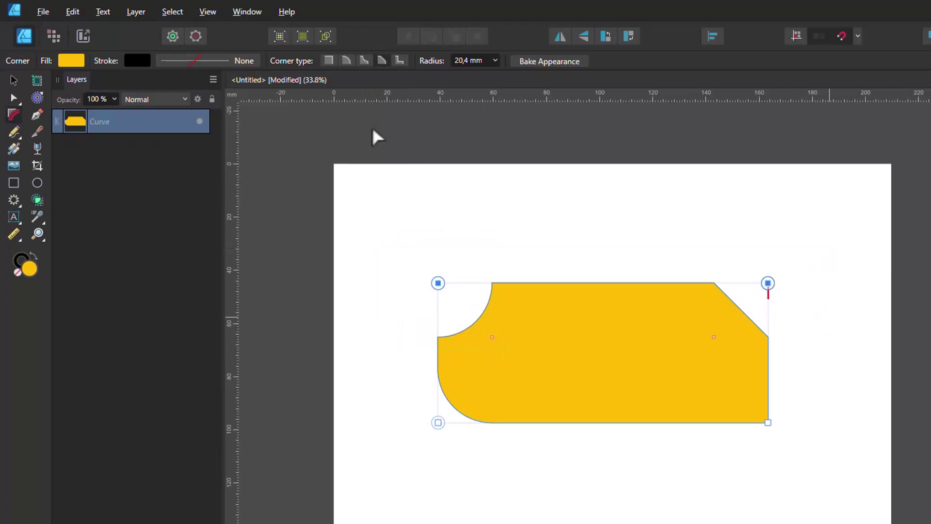
left_click(346, 60)
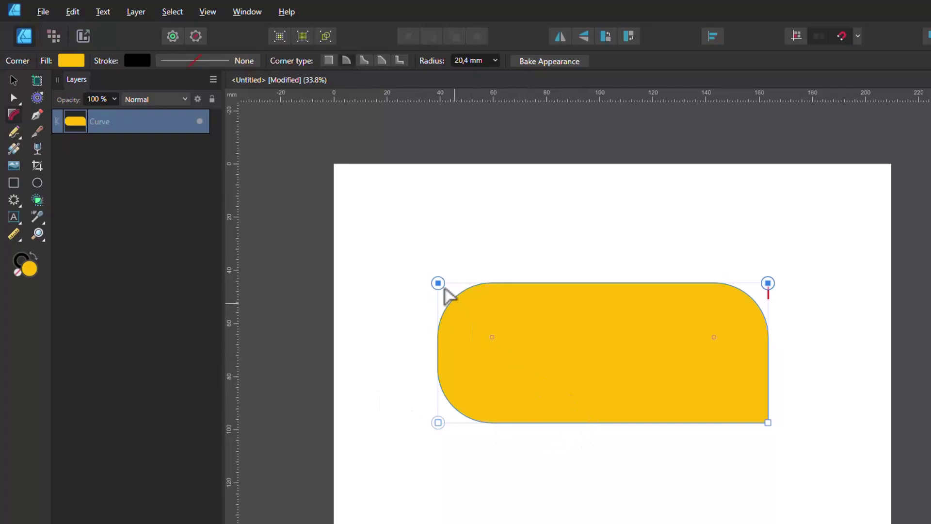
mouse_move(442, 290)
left_mouse_down()
mouse_move(525, 349)
mouse_move(445, 301)
left_mouse_up()
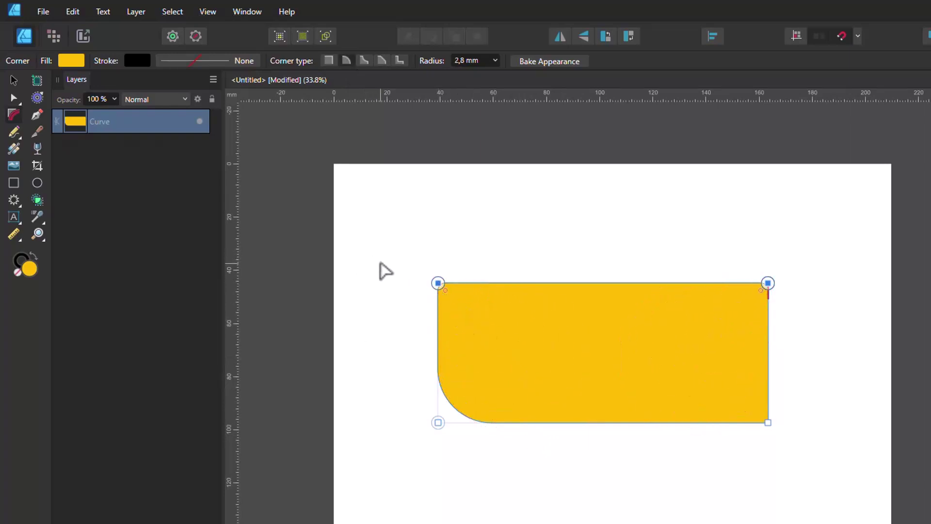
Step: Try 7 mm rounding on all corners, undo it, then round the selected corners more deeply
mouse_move(387, 258)
left_mouse_down()
mouse_move(536, 430)
mouse_move(824, 278)
mouse_move(721, 193)
mouse_move(364, 329)
left_mouse_up()
mouse_move(439, 284)
left_mouse_down()
mouse_move(509, 343)
mouse_move(566, 359)
left_mouse_up()
key("ctrl+z")
left_click(597, 485)
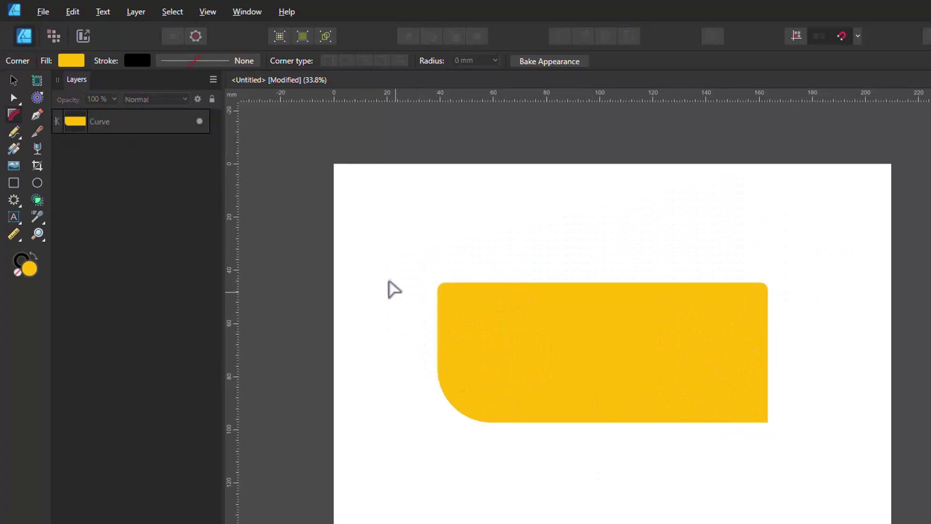
left_click(480, 330)
left_click_drag(408, 252, 745, 384)
mouse_move(395, 264)
left_mouse_down()
mouse_move(509, 466)
mouse_move(634, 387)
mouse_move(821, 317)
mouse_move(623, 243)
mouse_move(567, 262)
left_mouse_up()
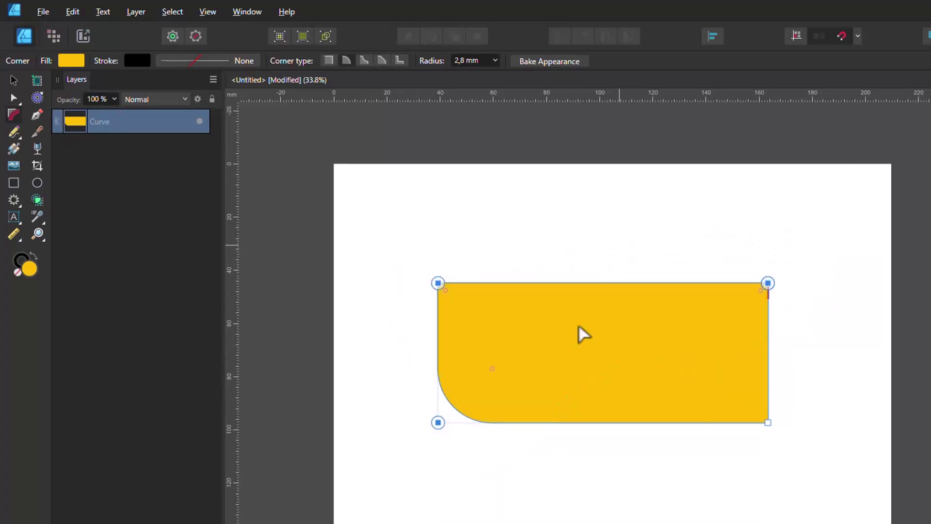
mouse_move(438, 287)
left_mouse_down()
mouse_move(492, 324)
mouse_move(596, 356)
mouse_move(565, 345)
left_mouse_up()
Step: Round the bottom-right corner slightly, then delete the yellow shape with the Move Tool
left_click(709, 519)
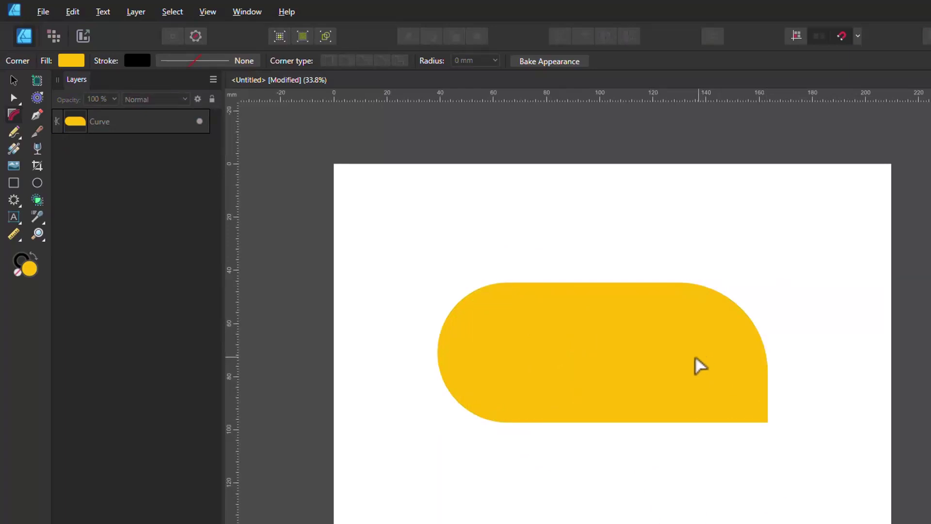
left_click(767, 421)
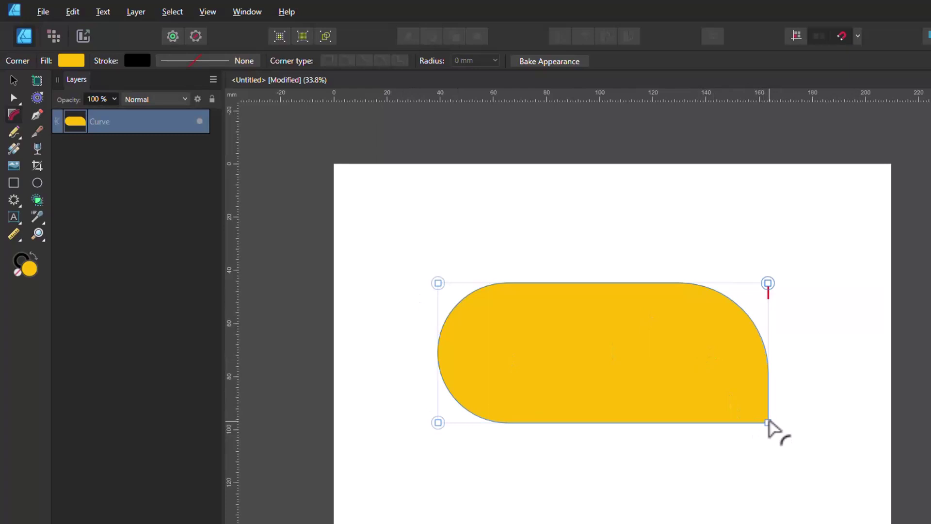
mouse_move(767, 422)
left_mouse_down()
mouse_move(709, 380)
mouse_move(767, 430)
left_mouse_up()
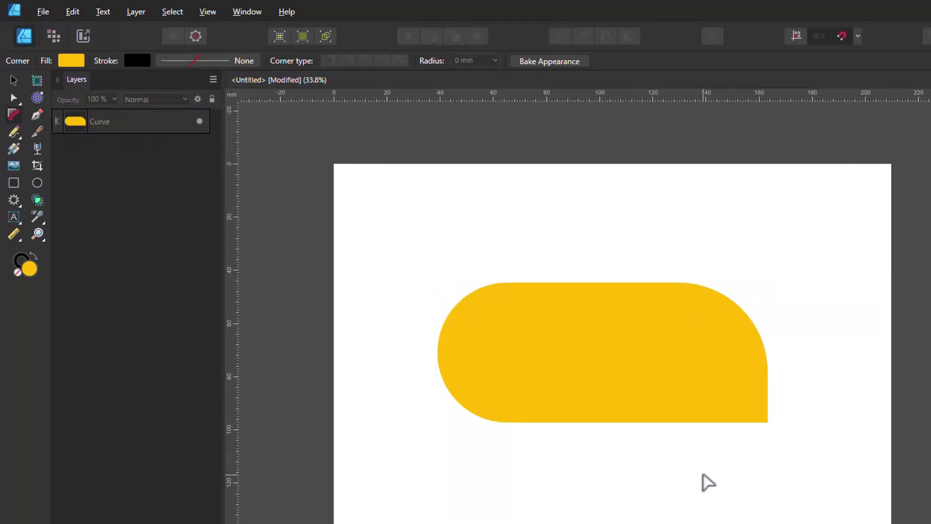
left_click(625, 354)
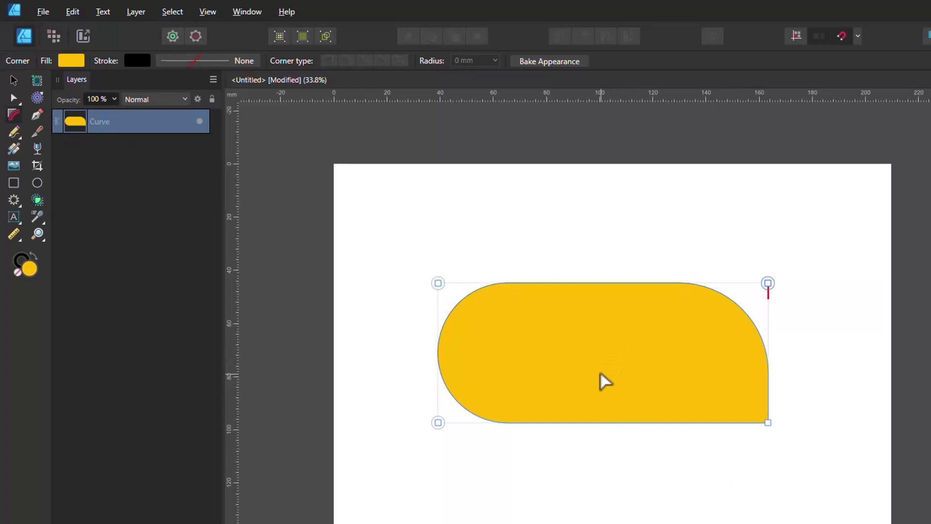
key("v")
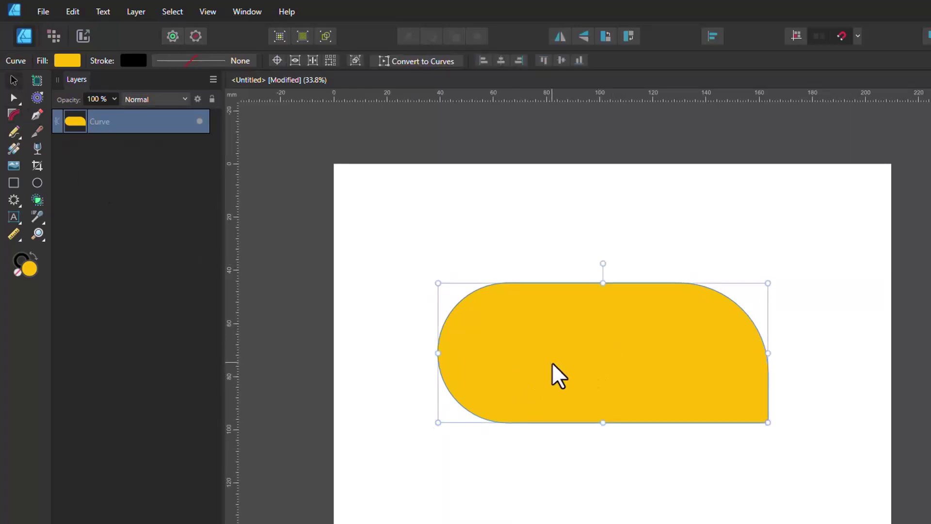
key("Delete")
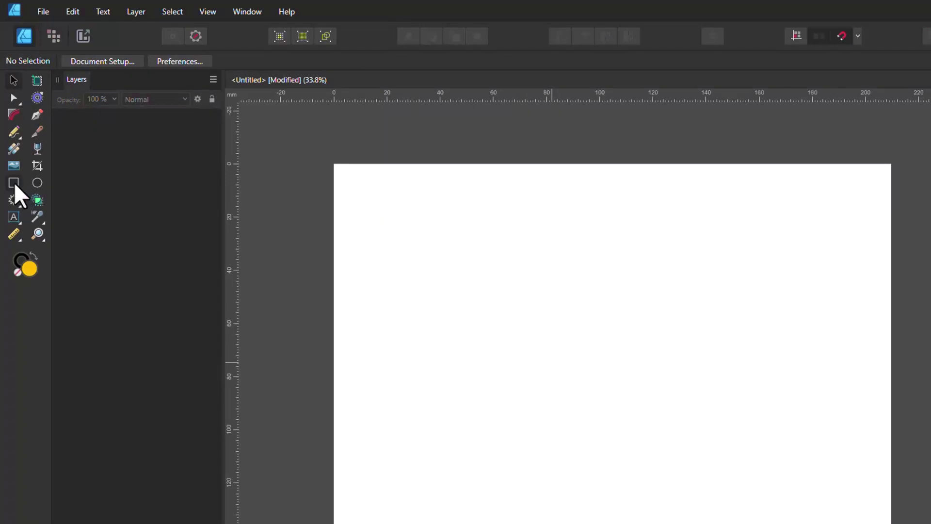
Step: Draw a wide rectangle across the page middle, select all four corners, and convert it to curves
left_click(14, 182)
left_click_drag(434, 281, 769, 401)
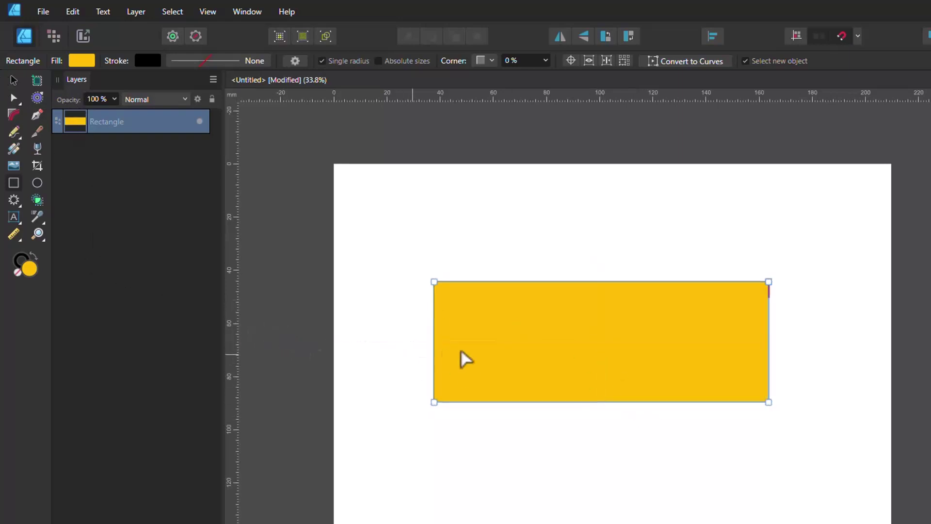
key("c")
left_click_drag(405, 253, 717, 372)
key("ctrl+Return")
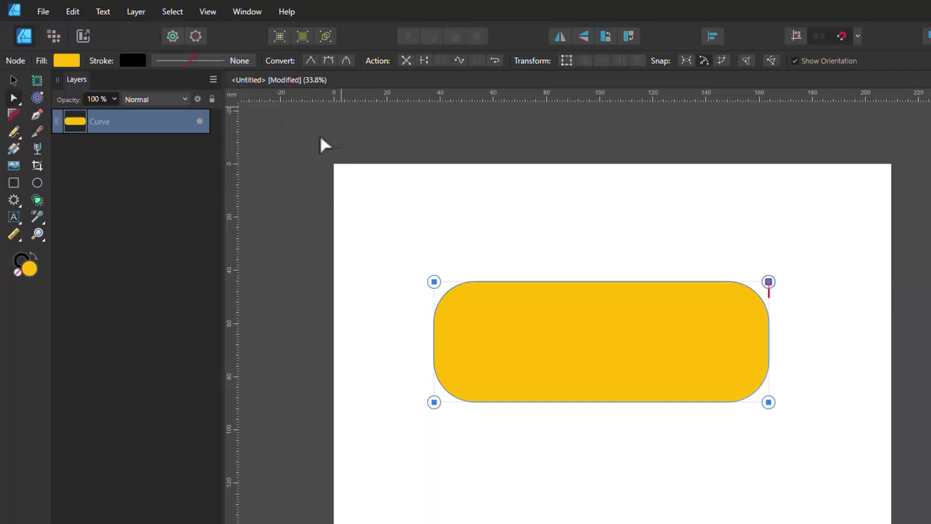
Step: Set all four corners to Concave, then widen the shape and move it up, centred
left_click(13, 116)
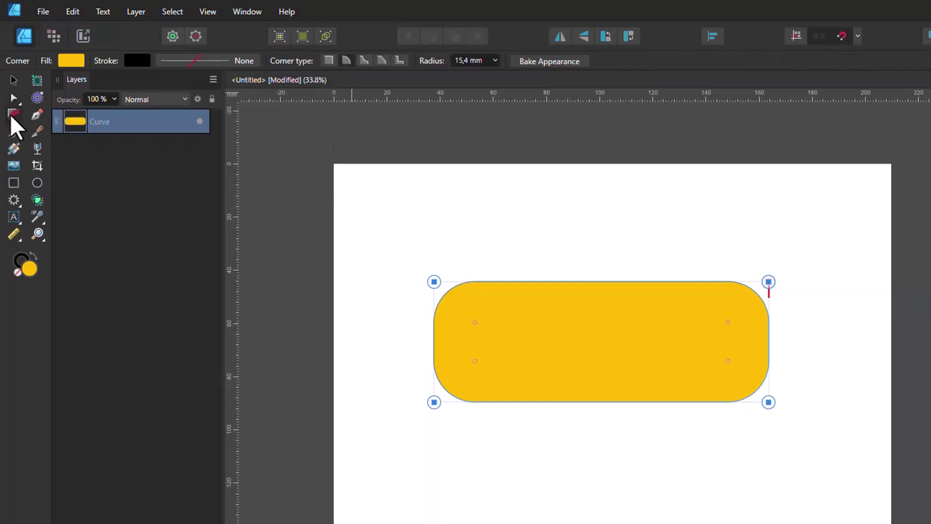
left_click(364, 61)
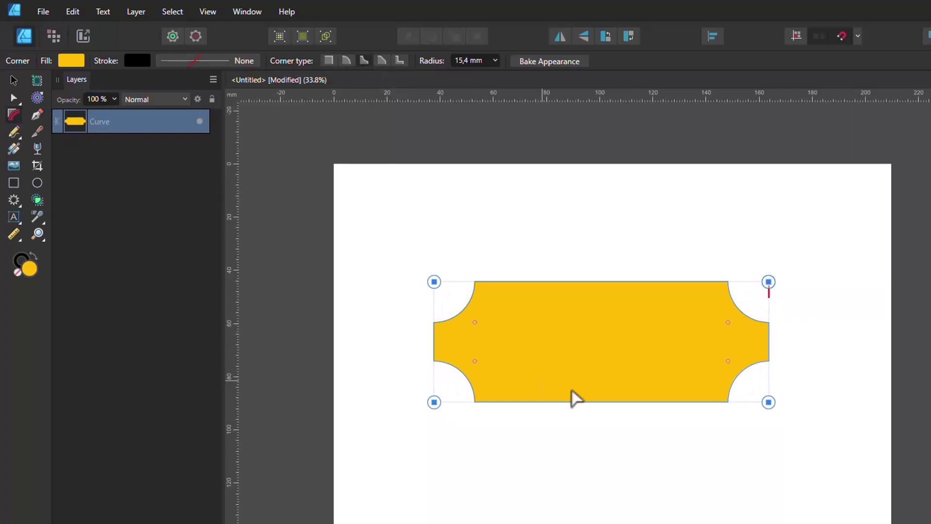
left_click(13, 80)
left_click_drag(577, 339, 578, 282)
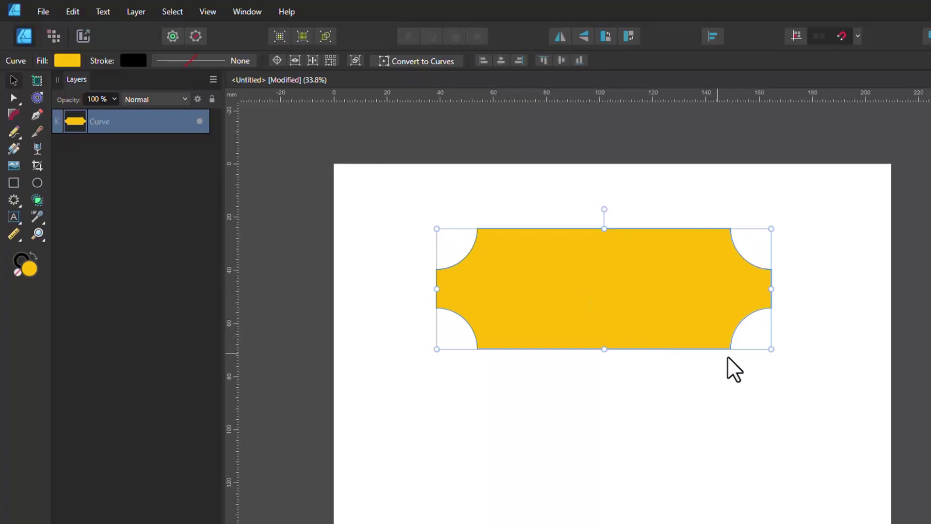
left_click_drag(760, 348, 820, 347)
left_click_drag(728, 324, 713, 307)
Step: Reselect the yellow shape and switch to the Node Tool
left_click(644, 391)
left_click(623, 304)
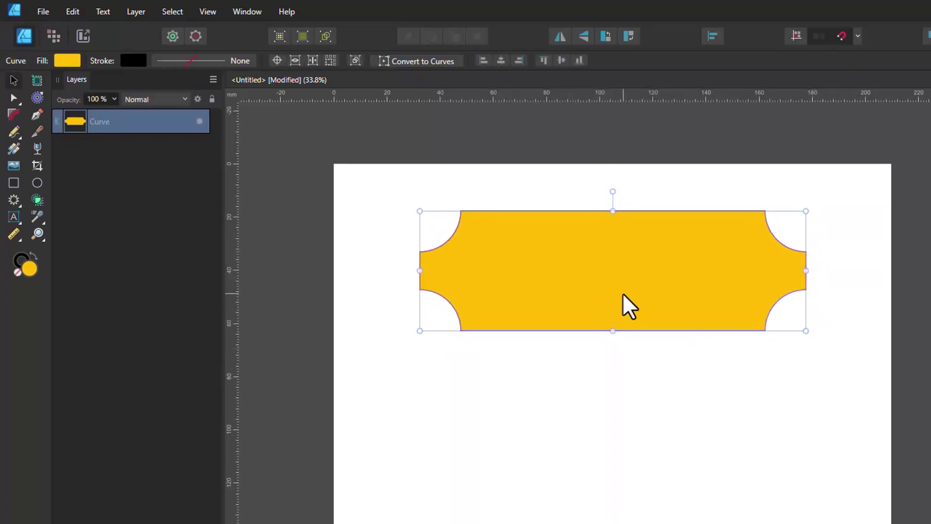
left_click(14, 98)
left_click(40, 102)
left_click(39, 100)
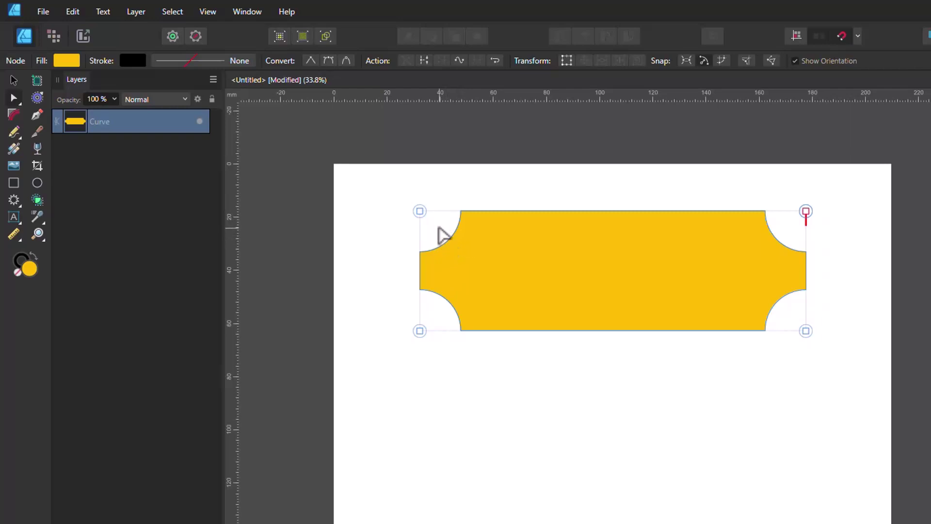
Step: Try moving the top-left node and undo it, then shrink the top-left concave corner
left_click_drag(420, 211, 402, 204)
left_click_drag(318, 161, 333, 163)
key("ctrl+z")
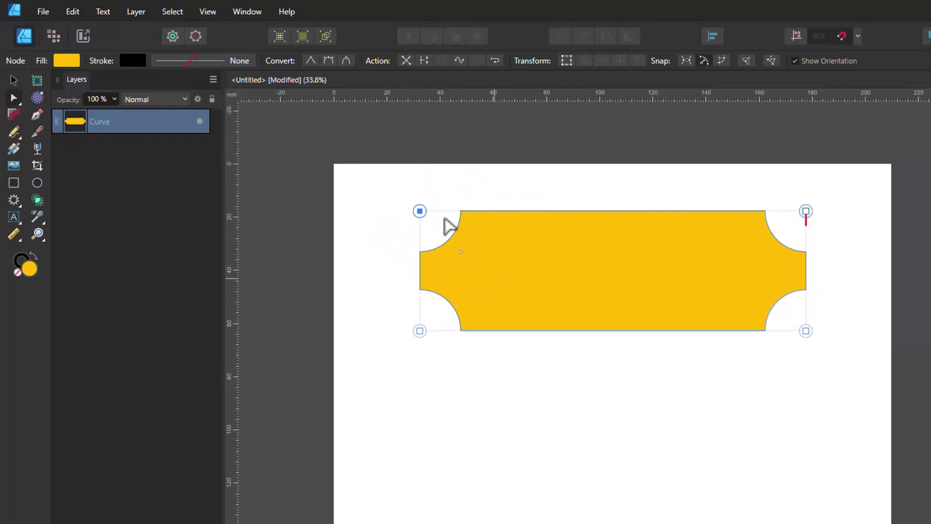
key("c")
left_click_drag(419, 211, 454, 252)
left_click(400, 223)
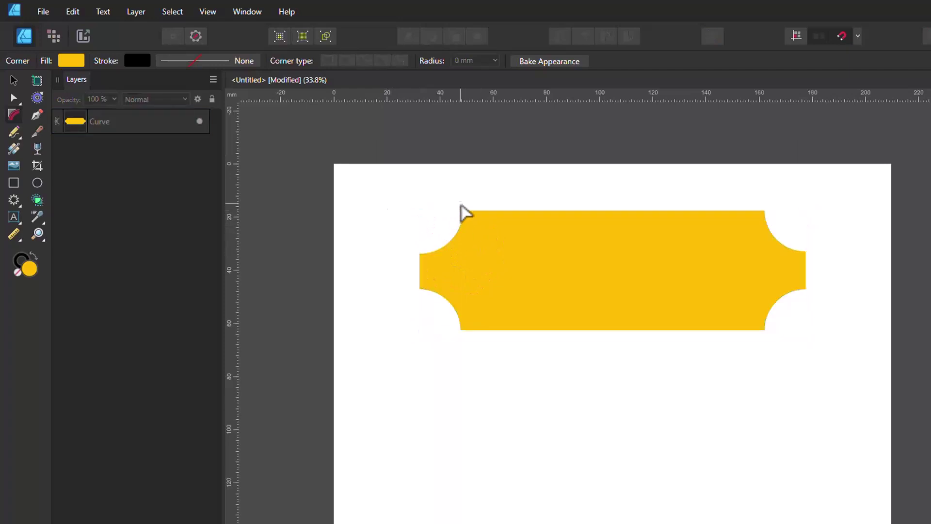
left_click(471, 228)
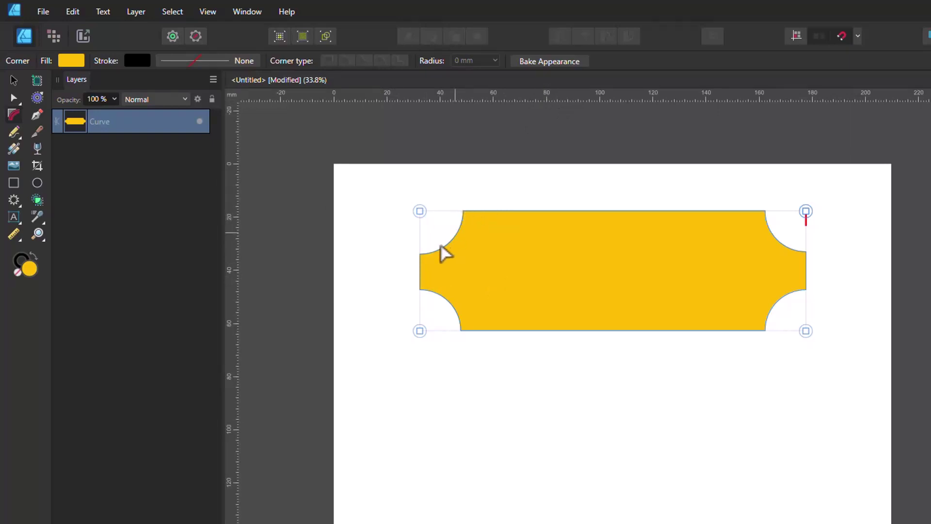
Step: Bake the concave corners into real nodes and bend the top-left corner arc outward
left_click(545, 66)
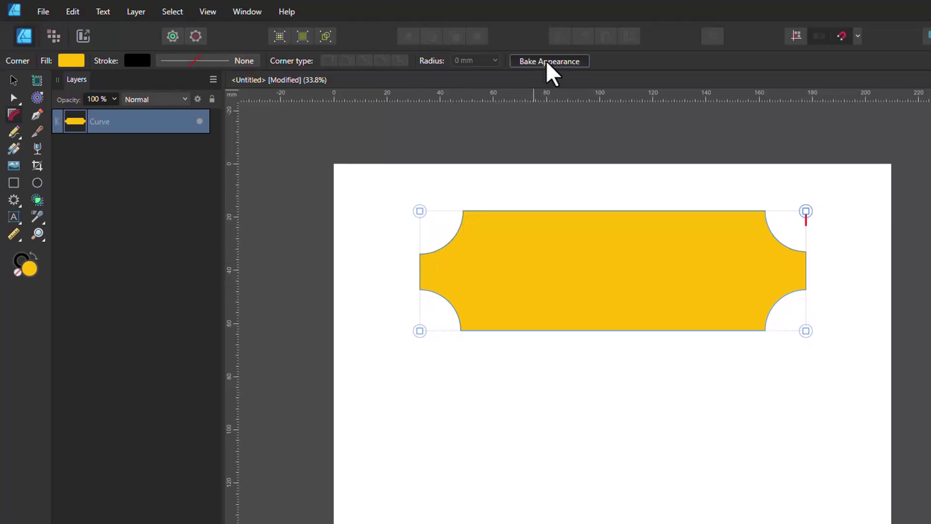
key("a")
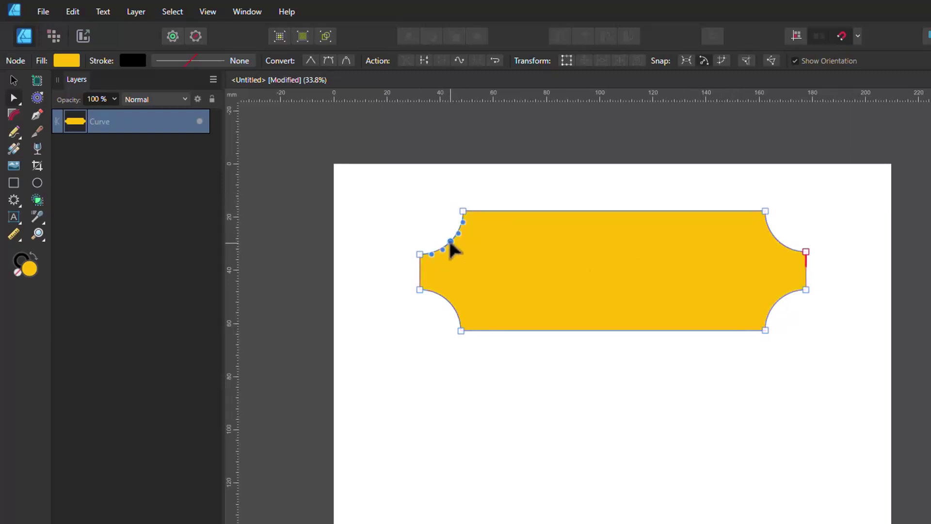
left_click(422, 210)
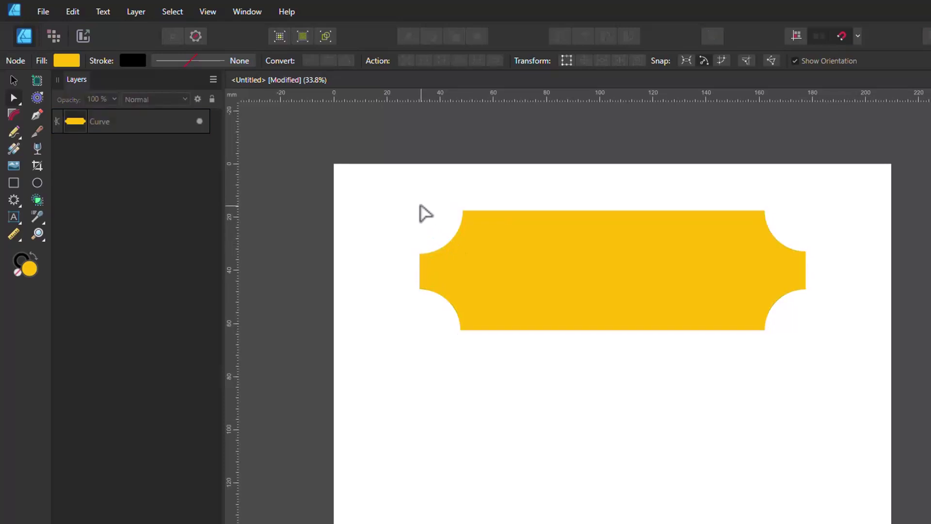
left_click(469, 241)
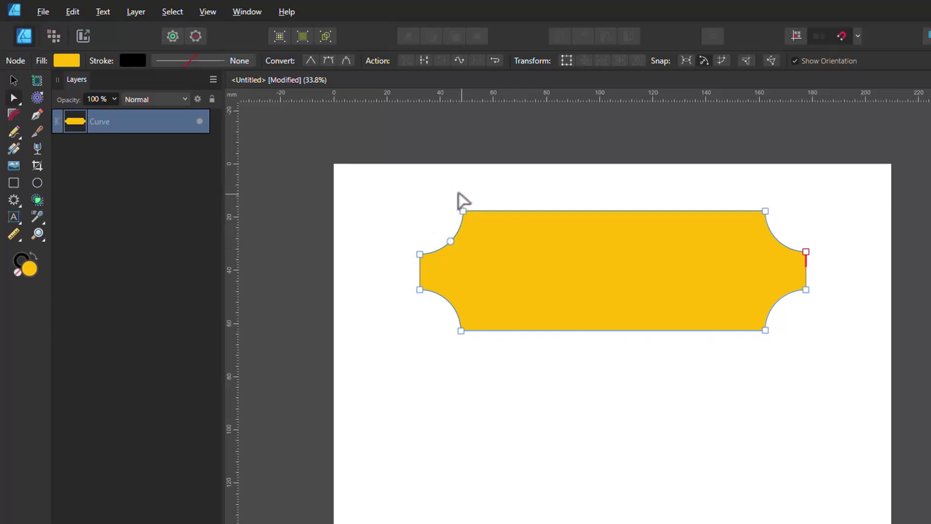
mouse_move(456, 214)
left_mouse_down()
mouse_move(467, 246)
mouse_move(461, 262)
mouse_move(424, 251)
mouse_move(407, 262)
mouse_move(406, 331)
mouse_move(581, 383)
mouse_move(771, 360)
mouse_move(833, 251)
mouse_move(777, 180)
mouse_move(674, 187)
left_mouse_up()
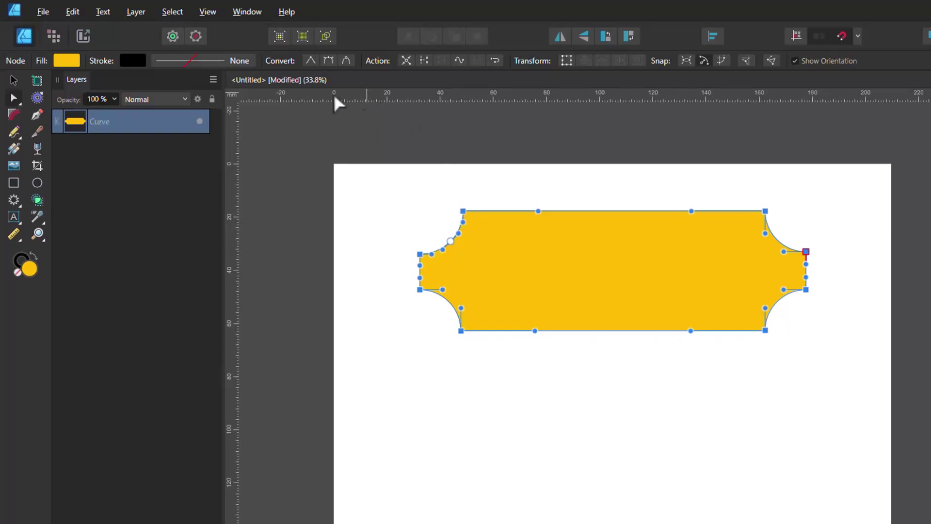
Step: Apply the Concave corner type to the shape's nodes with a starting radius of 0 mm
left_click(14, 114)
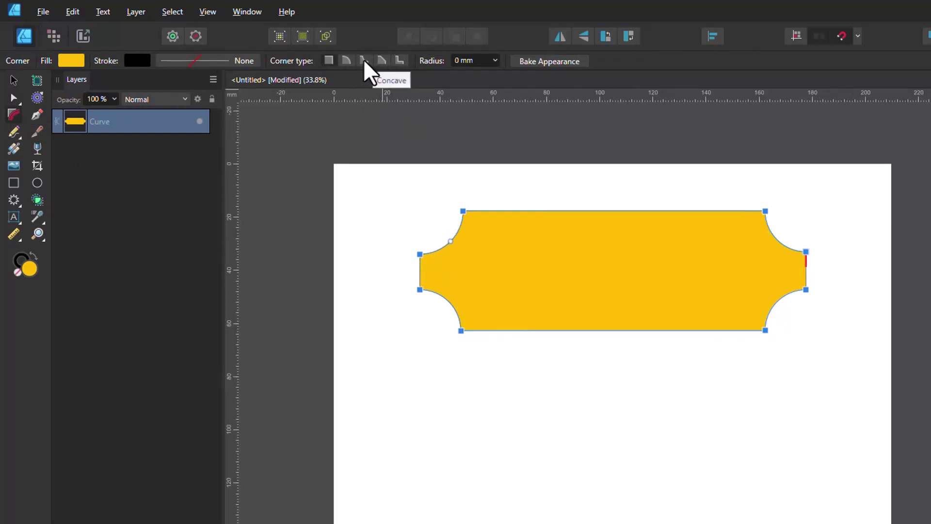
left_click(363, 61)
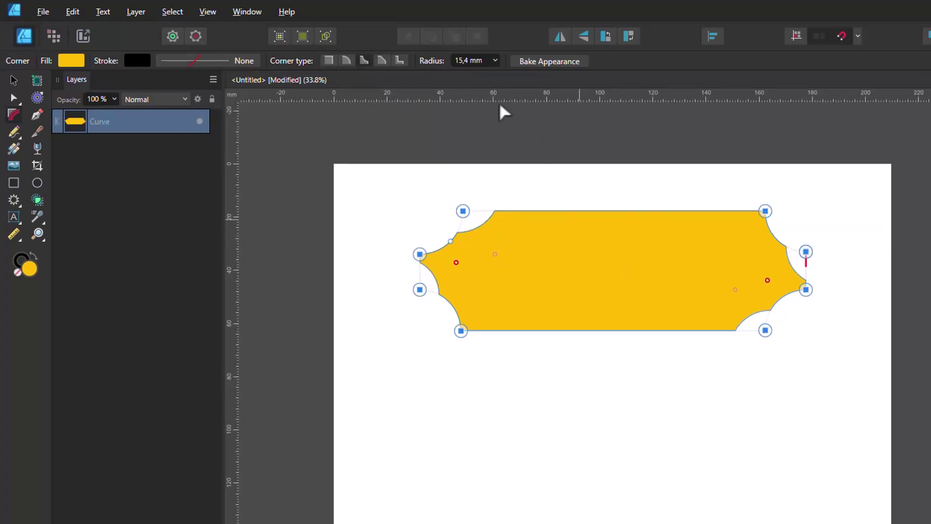
left_click(474, 60)
type("0")
key("Return")
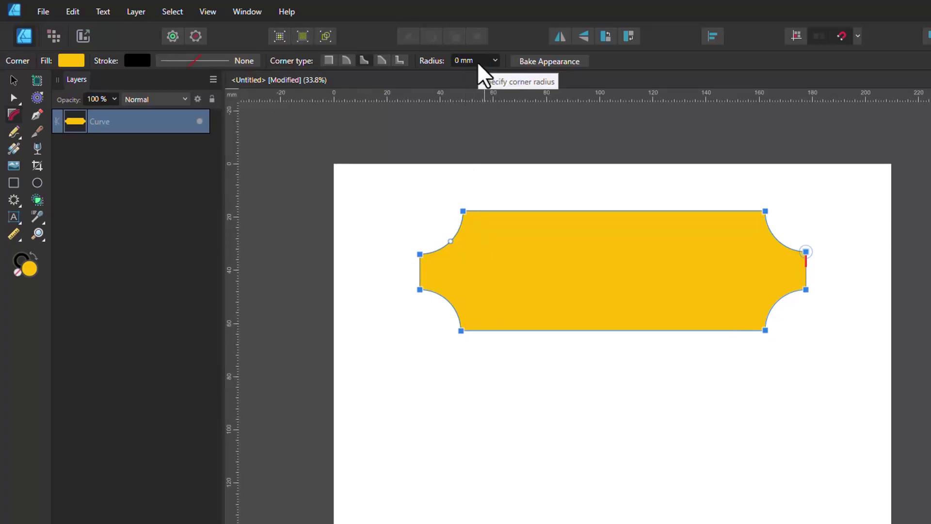
Step: Raise the concave corner radius to about 14 mm, then return to the Move Tool
scroll(477, 62, "up", 1)
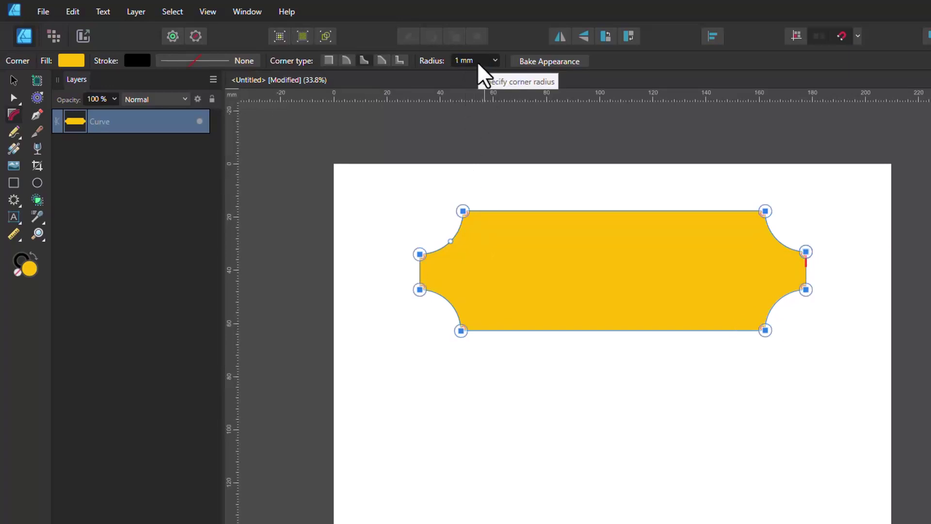
scroll(477, 62, "up", 3)
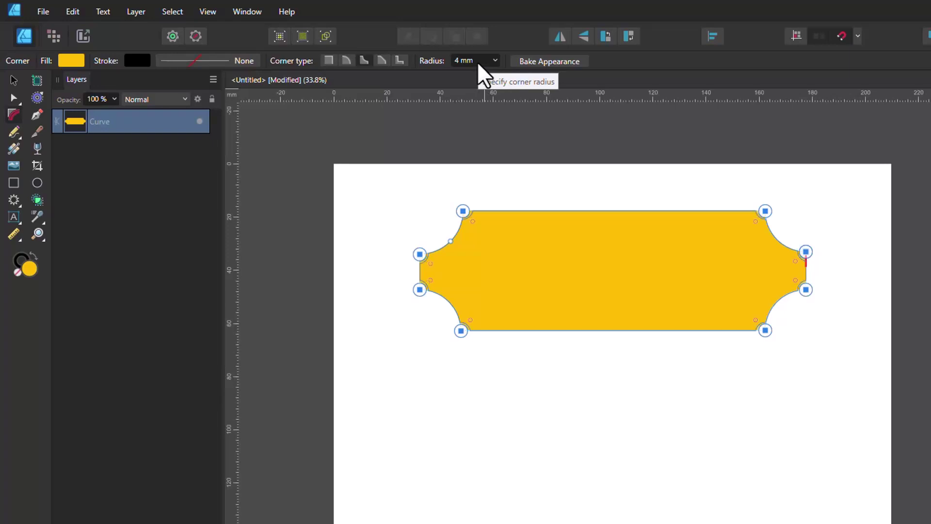
scroll(477, 62, "up", 3)
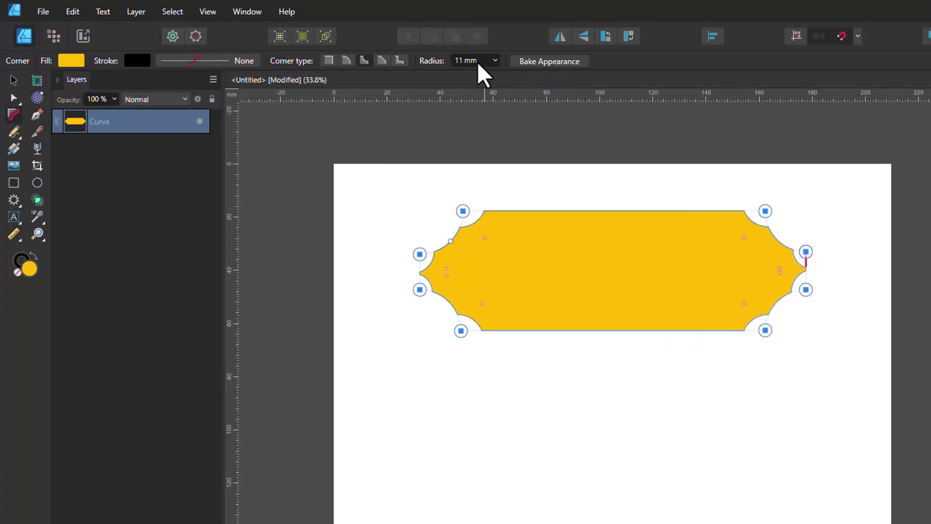
scroll(477, 62, "down", 1)
left_click(496, 61)
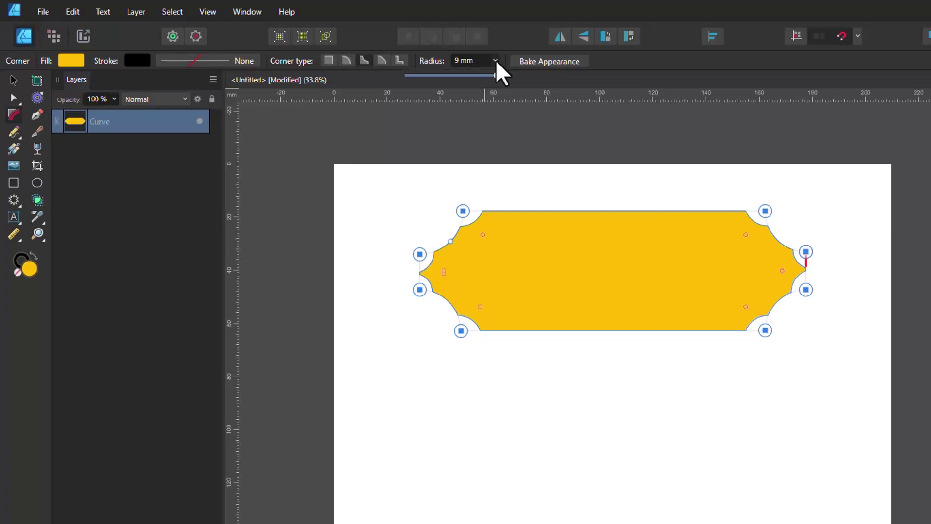
left_click_drag(498, 82, 432, 74)
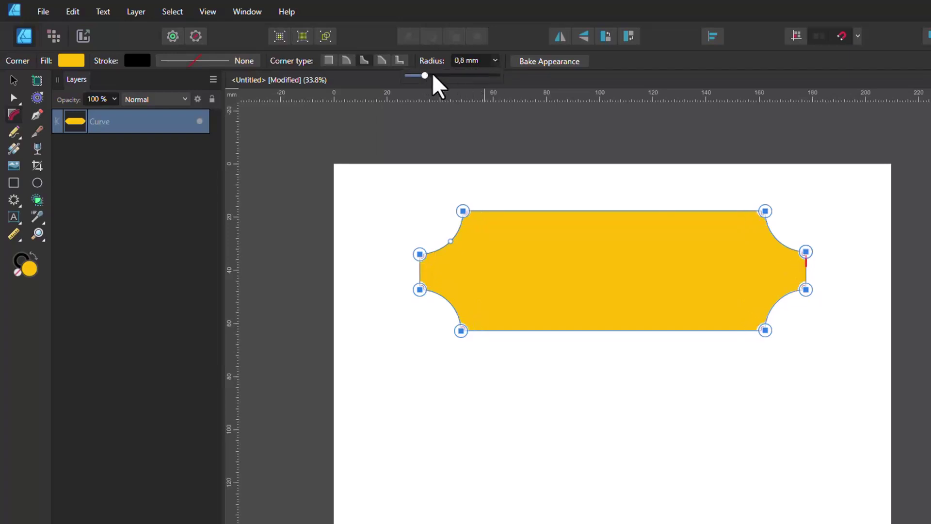
left_click_drag(495, 86, 560, 92)
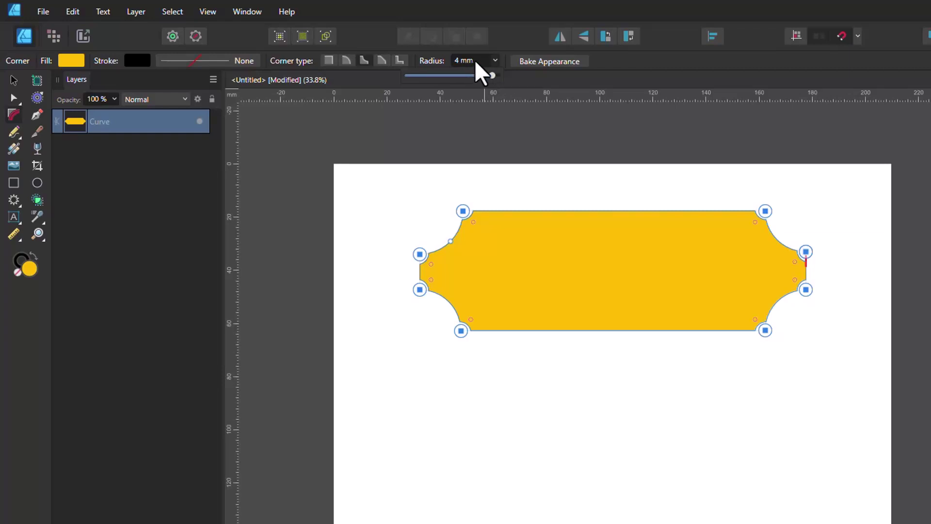
scroll(475, 61, "down", 1)
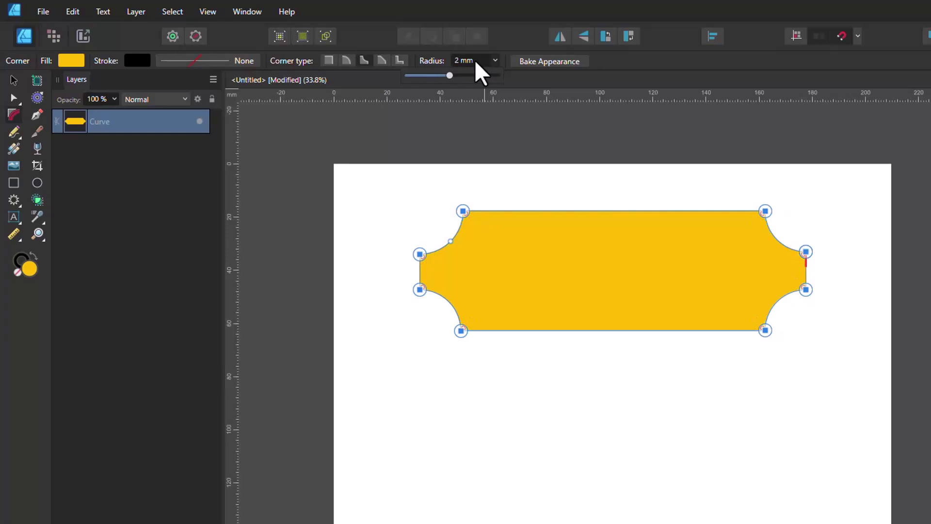
scroll(476, 59, "up", 1)
scroll(475, 60, "up", 5)
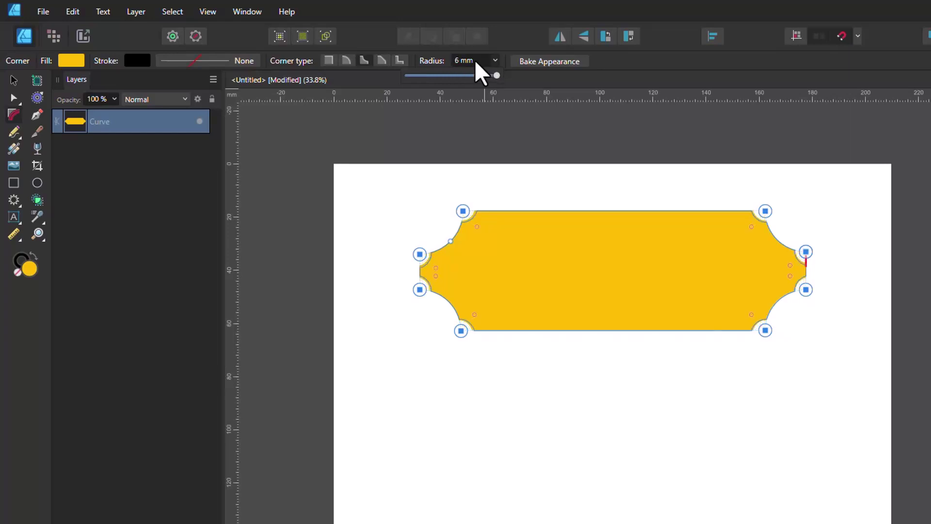
scroll(475, 59, "up", 2)
scroll(475, 60, "up", 1)
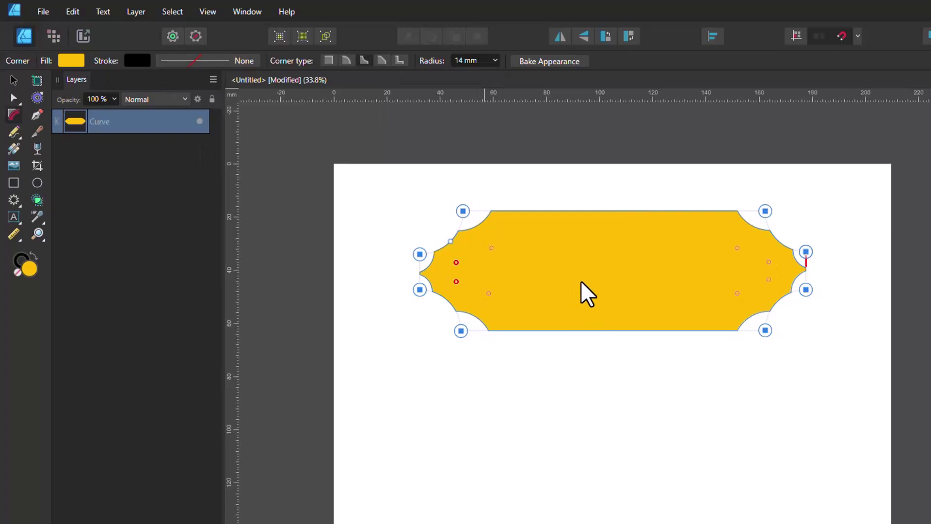
key("v")
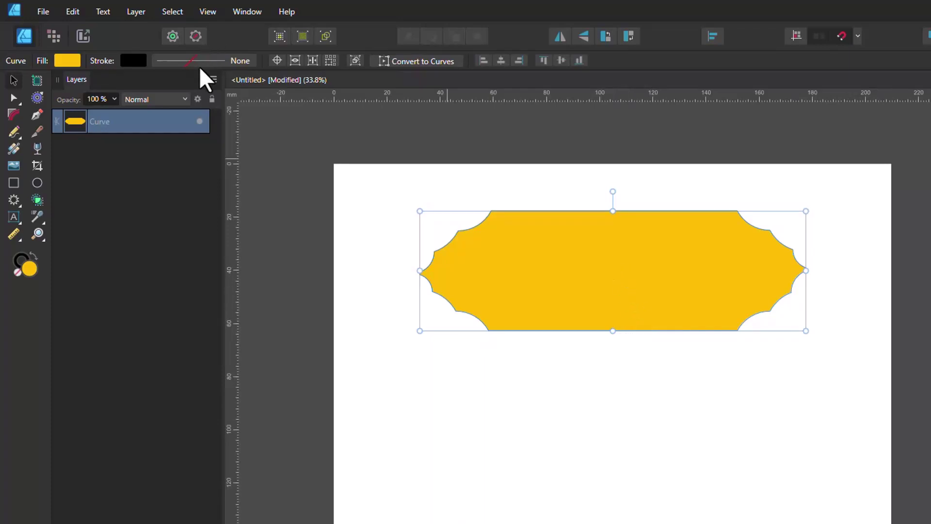
Step: Give the badge a black 3.5 pt stroke with mitred joins and miter limit 5
left_click(226, 63)
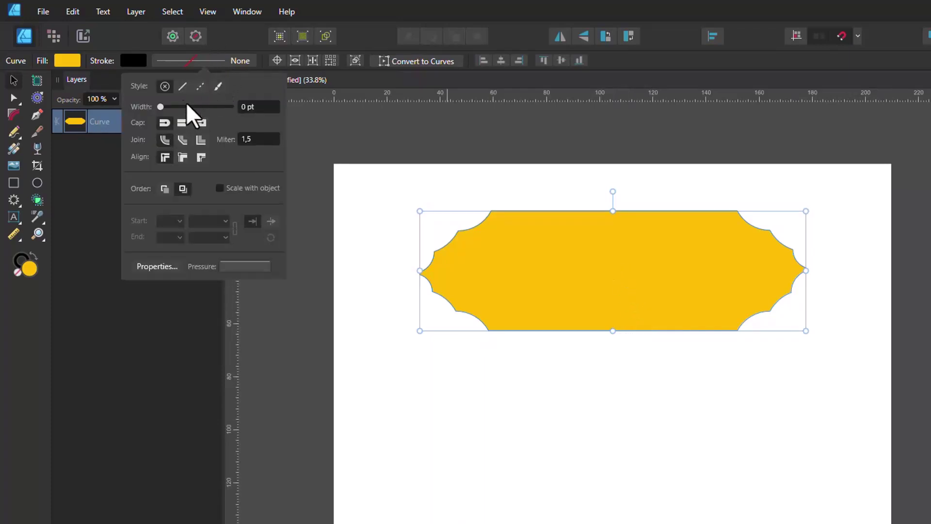
left_click_drag(164, 107, 180, 103)
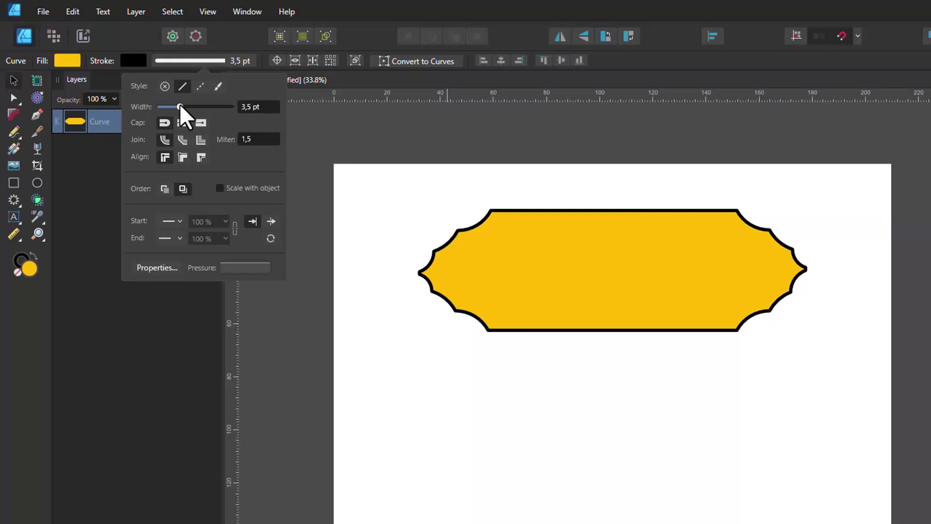
left_click(250, 137)
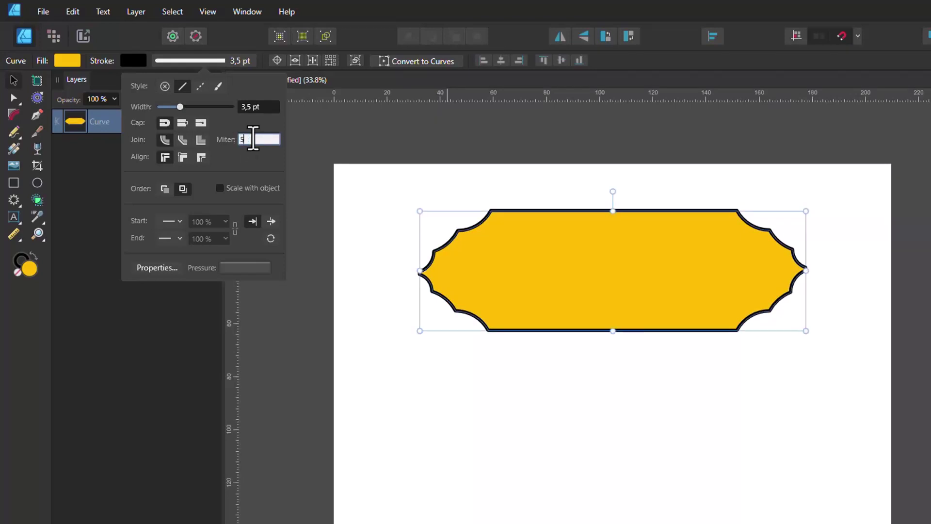
type("5")
key("Return")
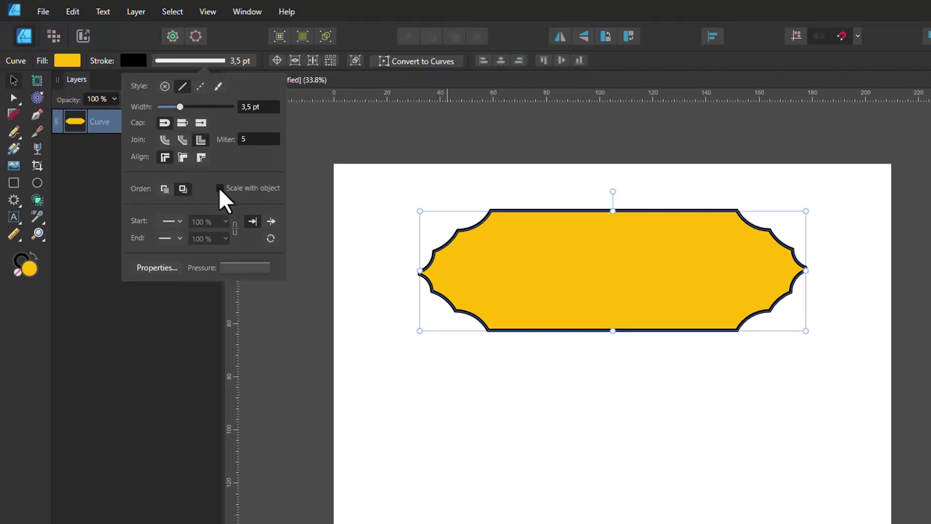
left_click(555, 232)
left_click(561, 191)
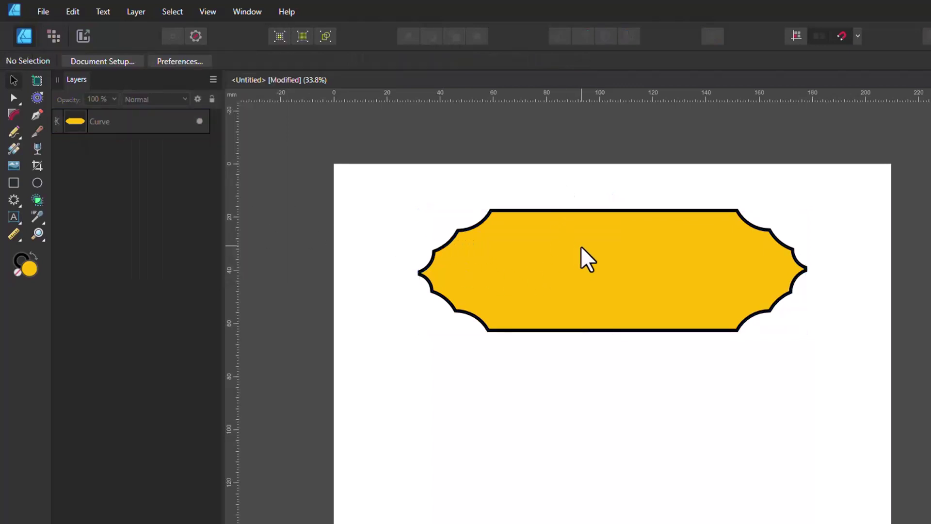
left_click(581, 254)
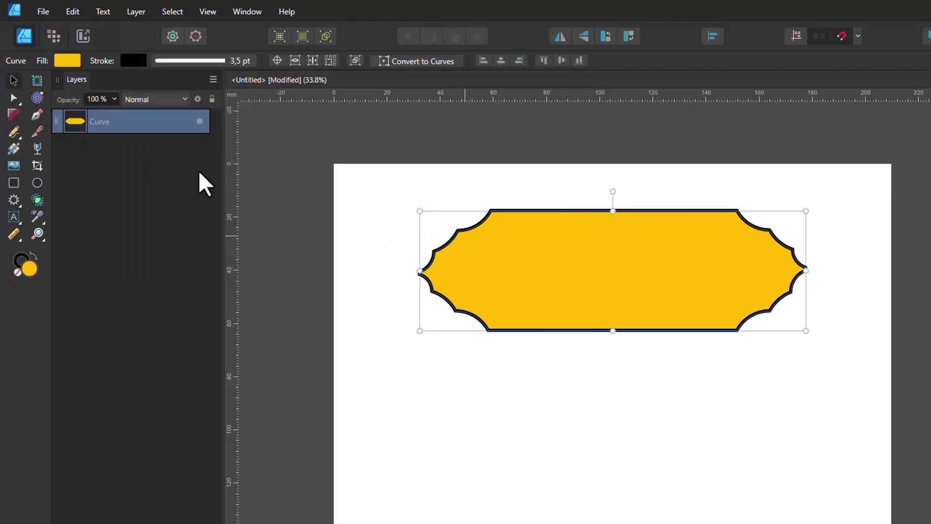
Step: Make the top edge's middle node sharp and drag it far down into a V
left_click(14, 97)
left_click(55, 102)
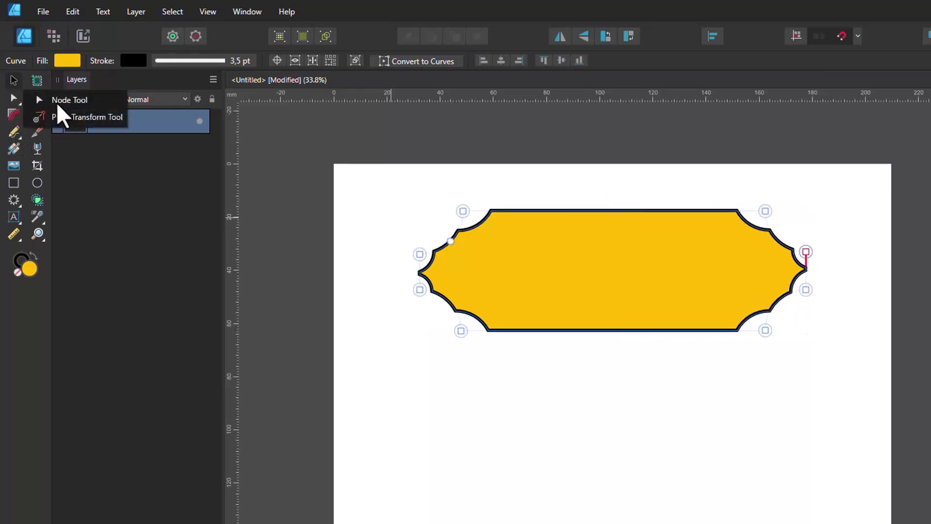
left_click(612, 209)
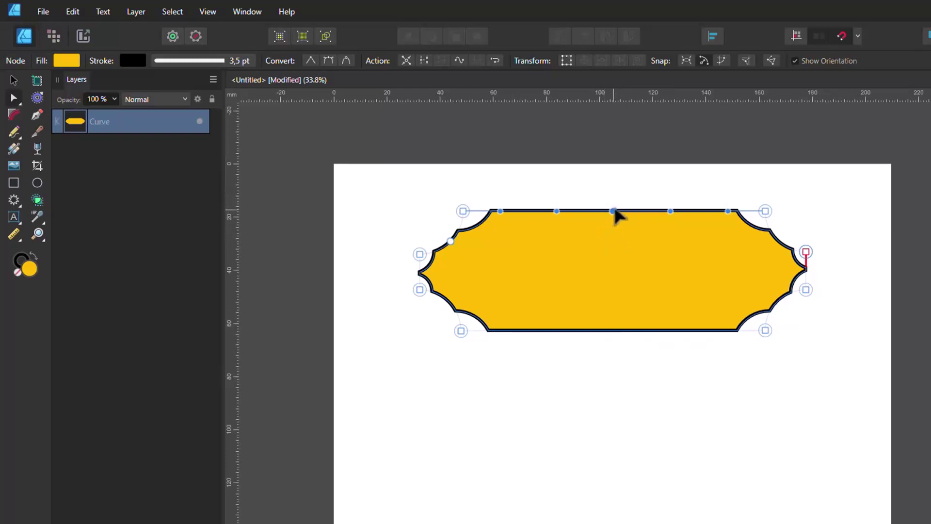
mouse_move(612, 212)
left_mouse_down()
mouse_move(607, 276)
mouse_move(612, 211)
left_mouse_up()
left_click_drag(600, 179, 630, 247)
left_click(312, 59)
left_click_drag(611, 212, 606, 312)
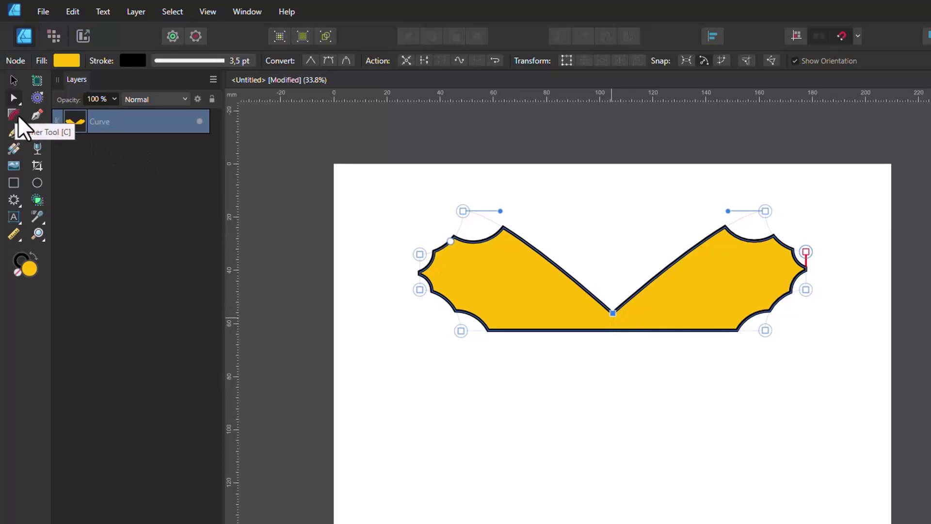
Step: Round the V node, trying Concave, Chamfer and Straight, then widen it to 29.1 mm
key("c")
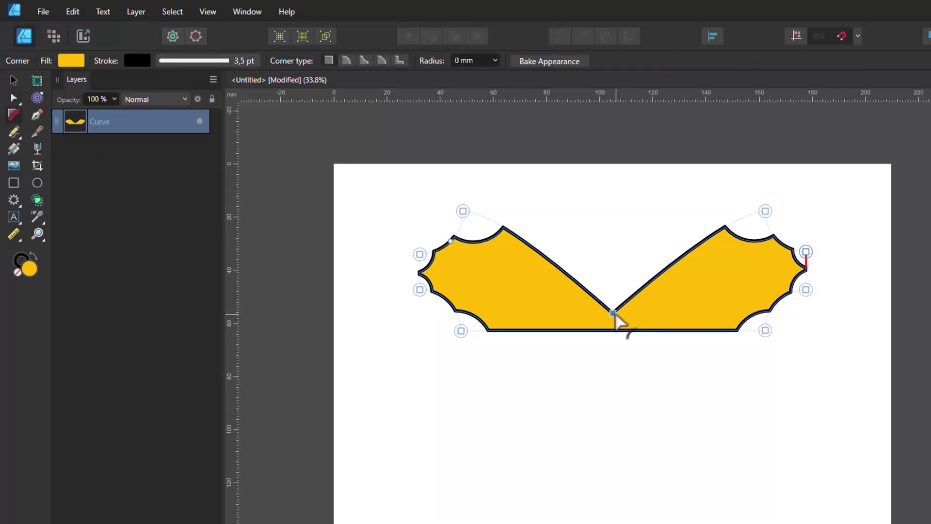
left_click(345, 60)
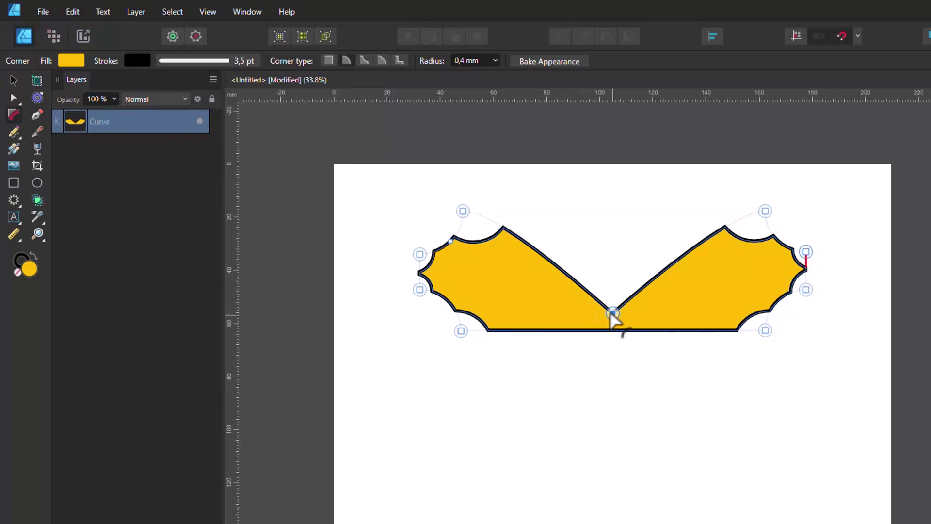
left_click_drag(612, 312, 613, 264)
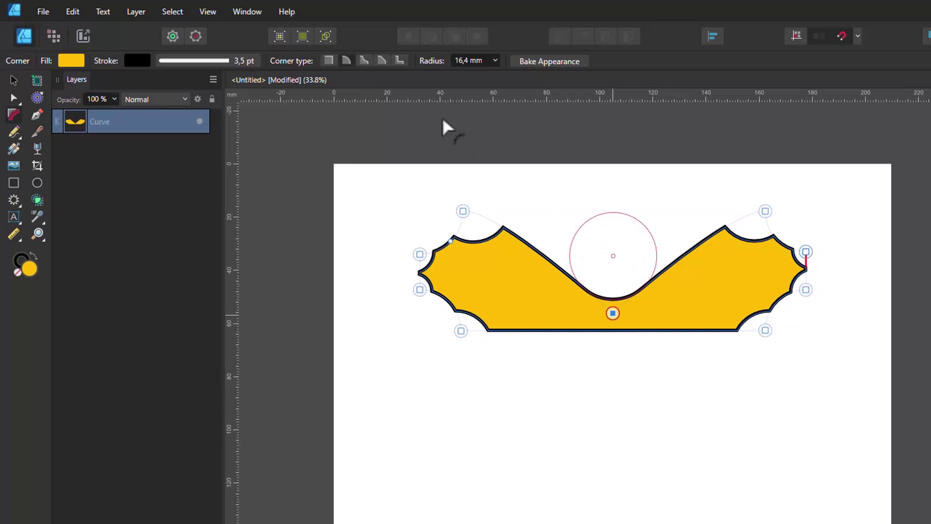
left_click(363, 59)
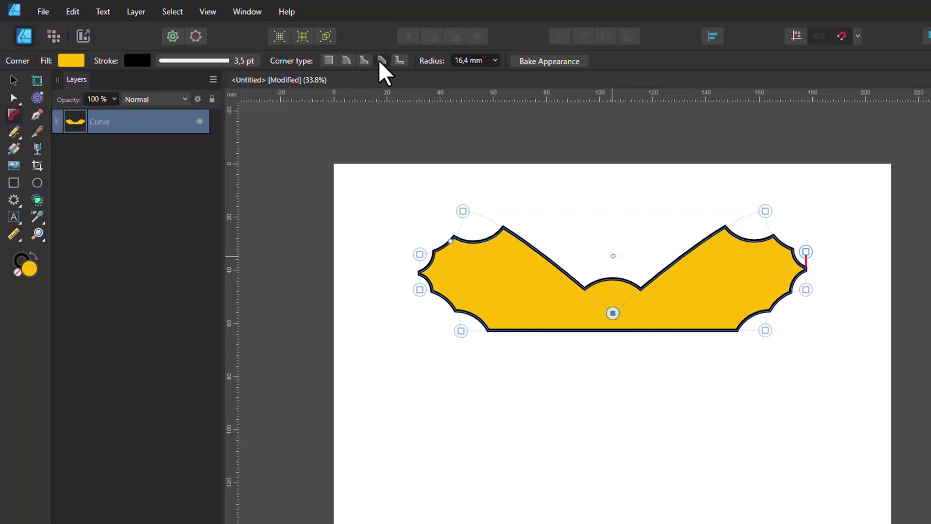
left_click(380, 60)
left_click(398, 61)
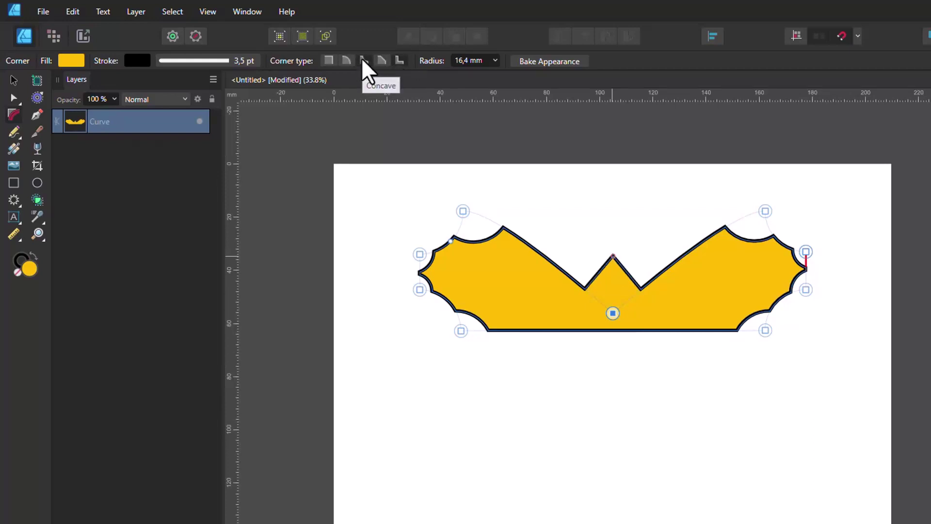
left_click_drag(613, 256, 620, 219)
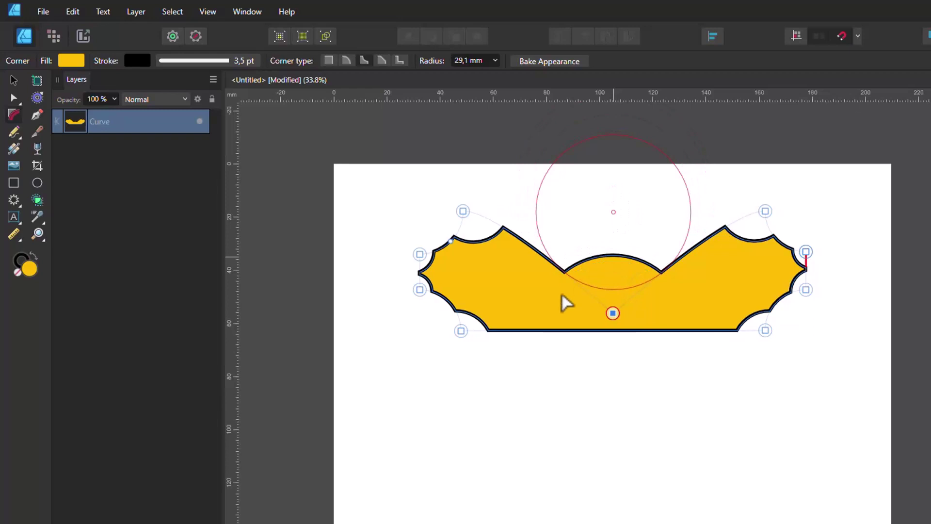
left_click(592, 354)
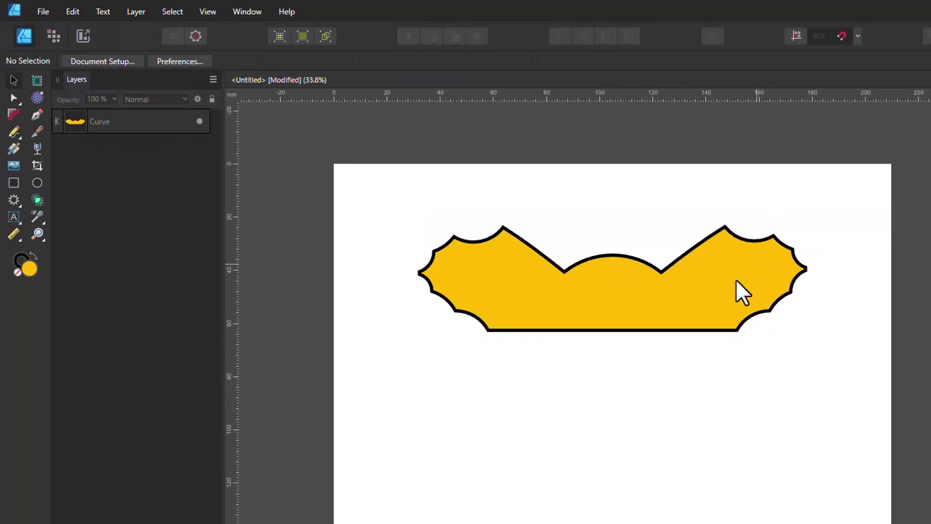
Step: Zoom in, select the yellow badge, and switch to the Corner Tool
scroll(487, 276, "up", 1)
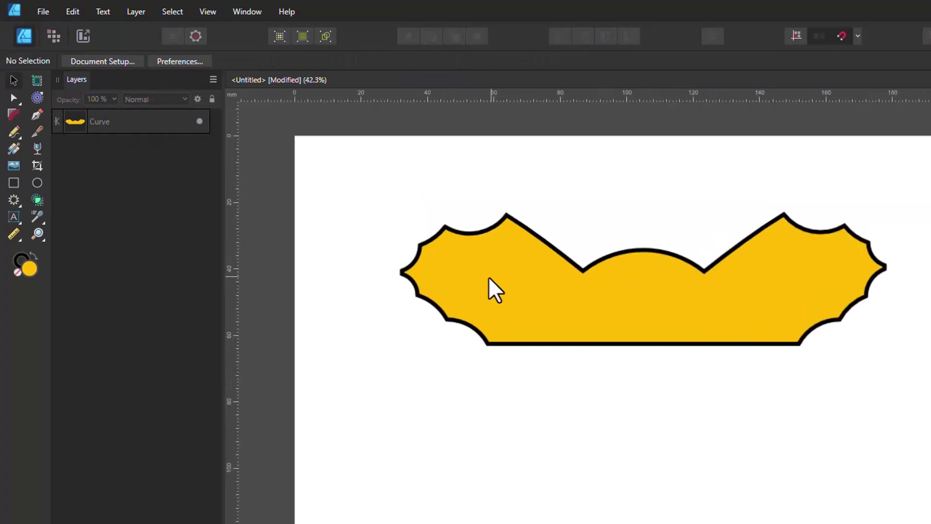
left_click(403, 272)
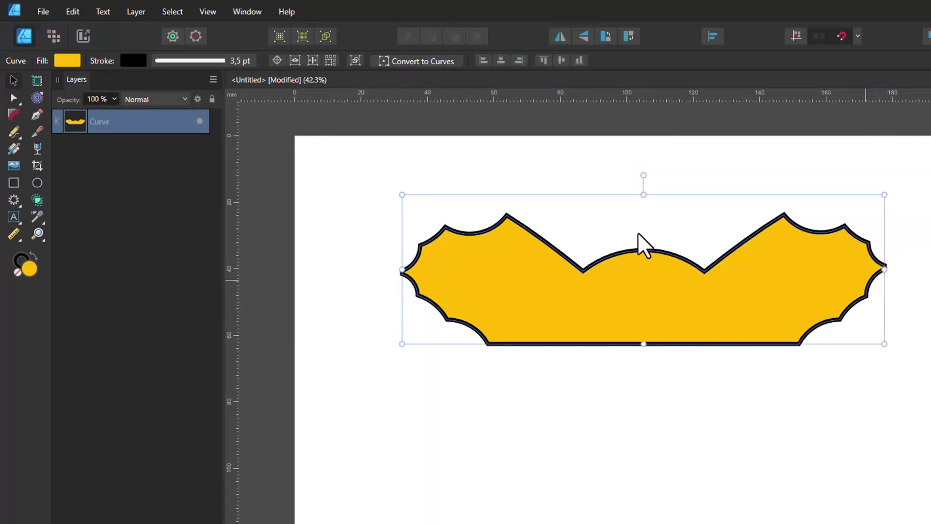
left_click(12, 115)
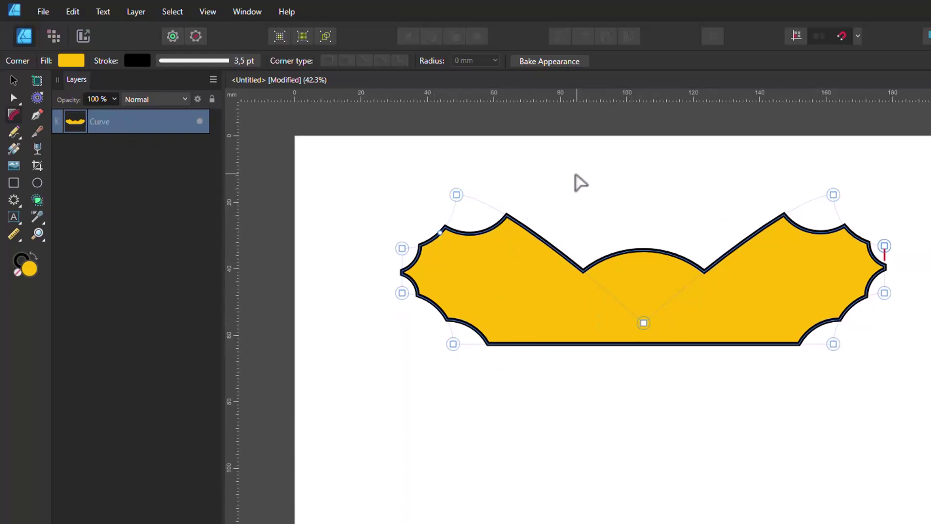
Step: Bake the corner effects, then add a bottom-edge midpoint node and drag it down into a tip
left_click(569, 61)
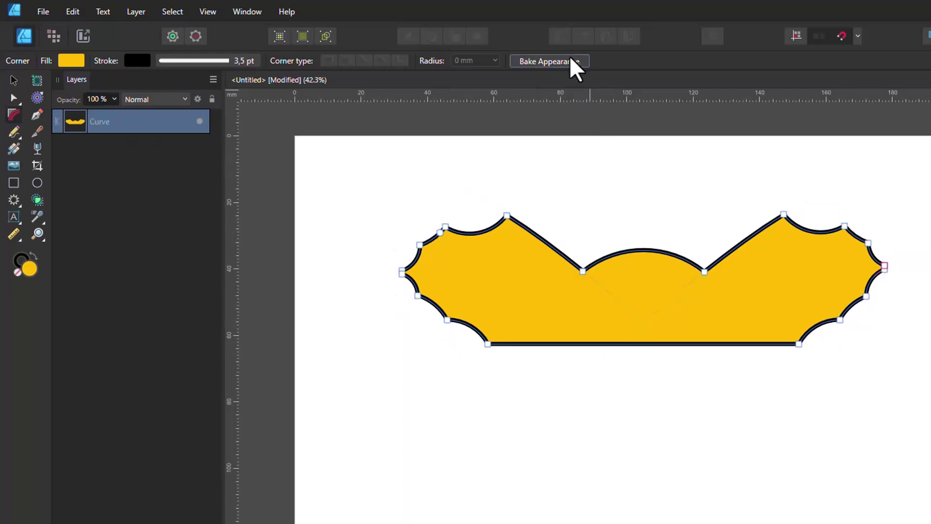
key("a")
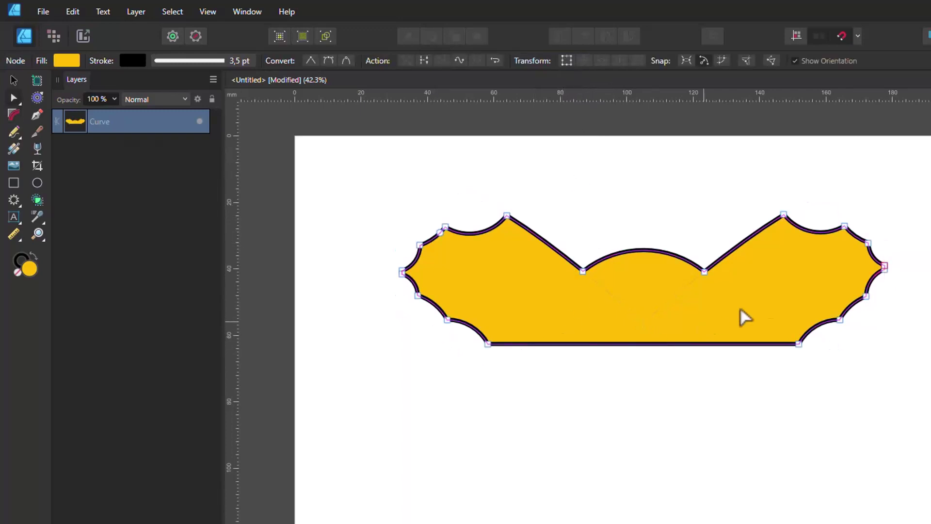
left_click(644, 345)
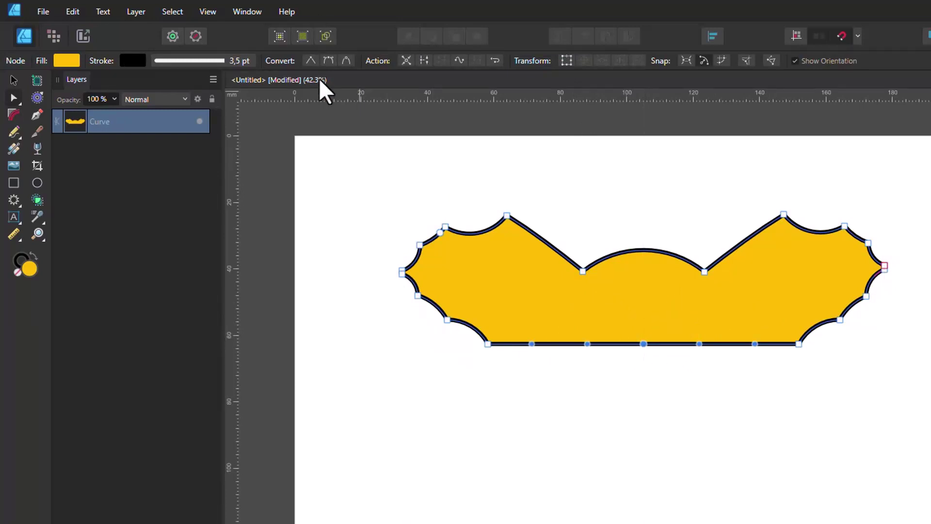
left_click_drag(647, 348, 655, 446)
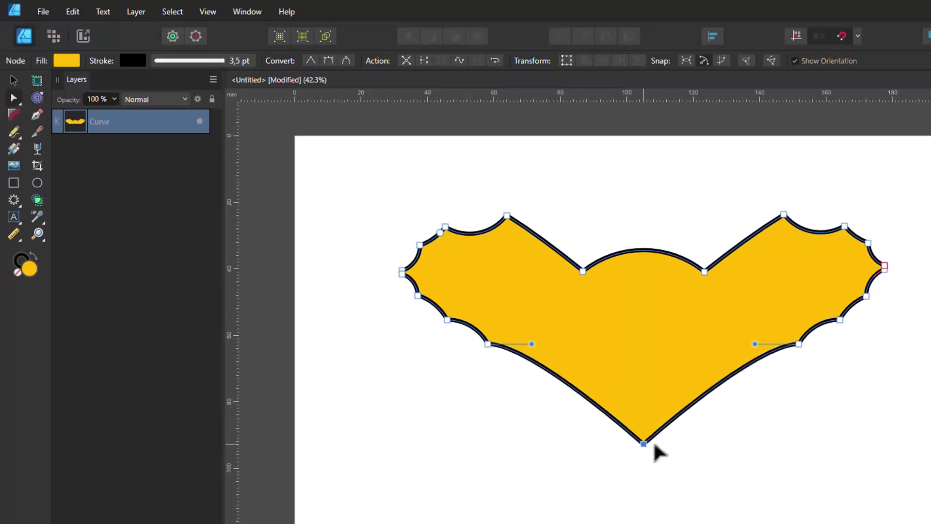
left_click(835, 473)
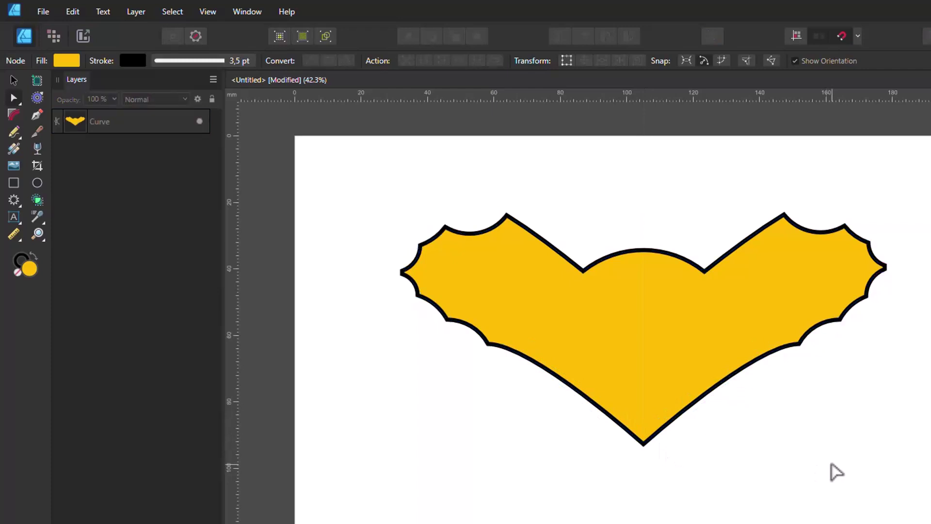